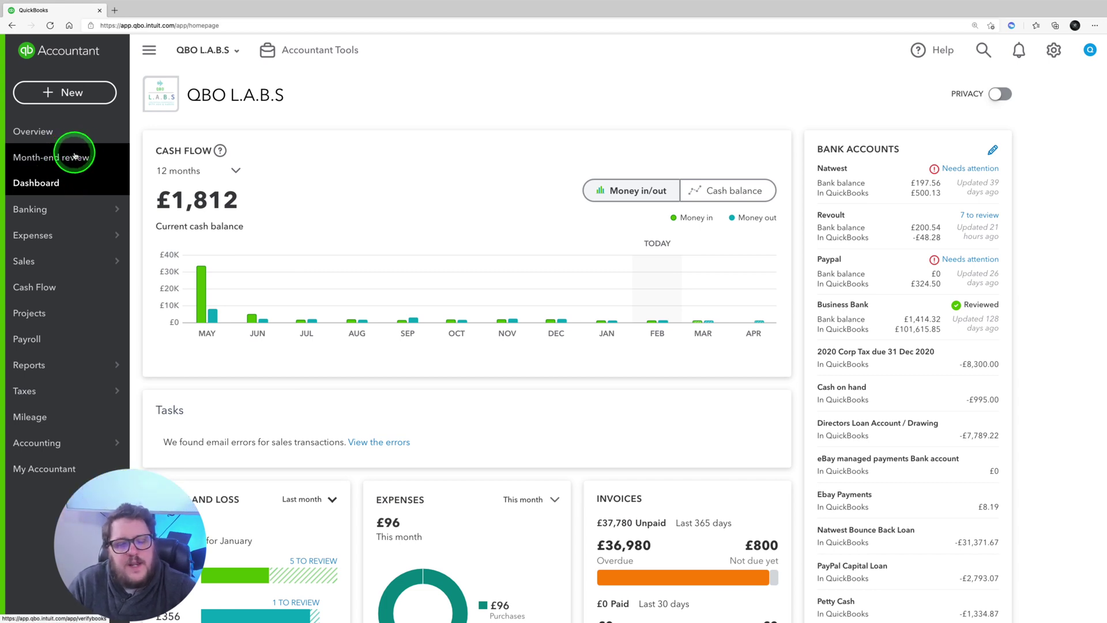
# Open the Workpapers accountant tool and show its Documents section
pyautogui.click(292, 49)
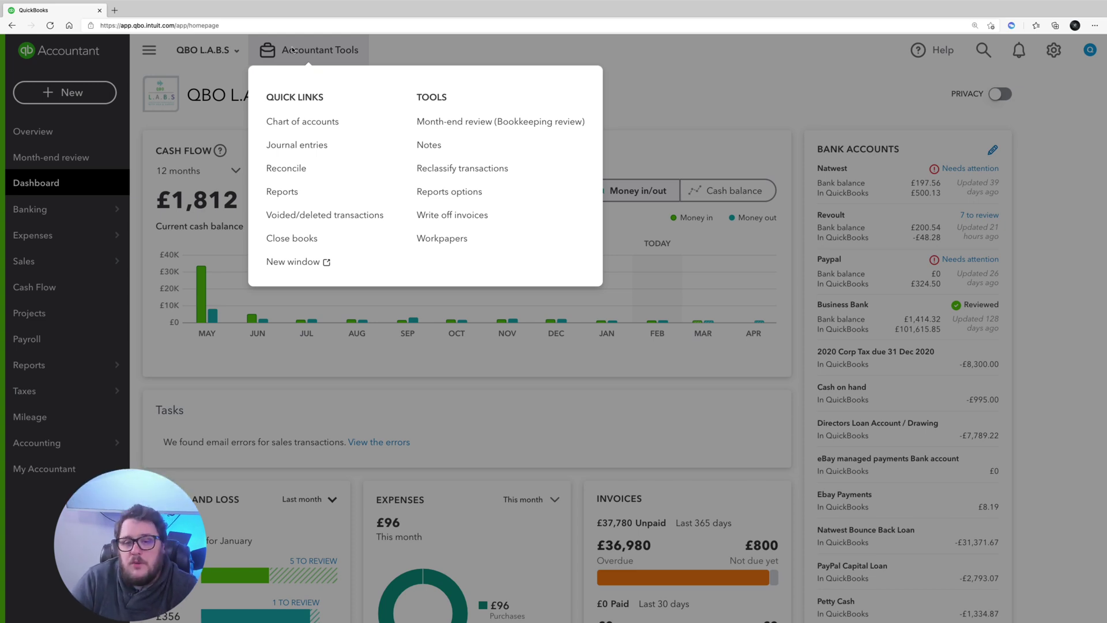
pyautogui.click(445, 241)
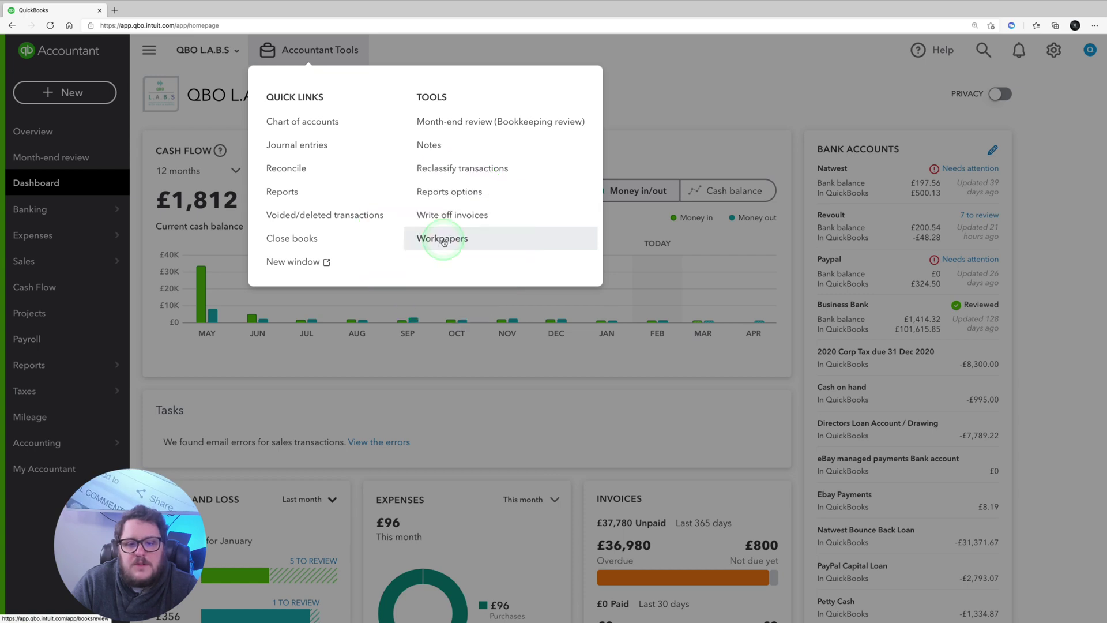
pyautogui.click(173, 145)
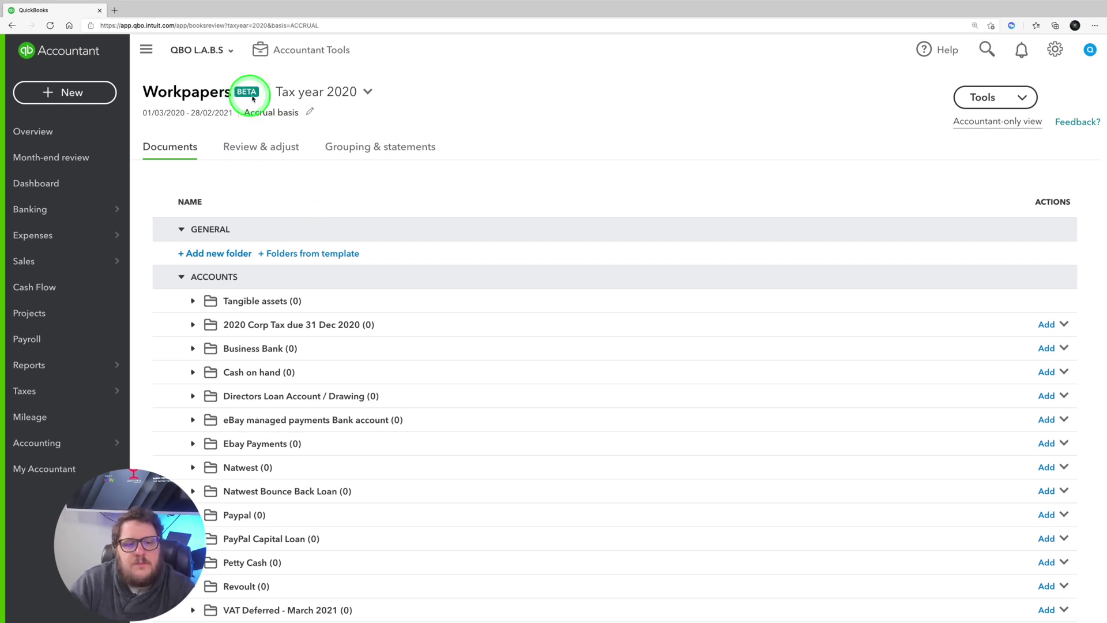
# Review the available tax years and the Workpapers tool options without changing anything
pyautogui.click(367, 92)
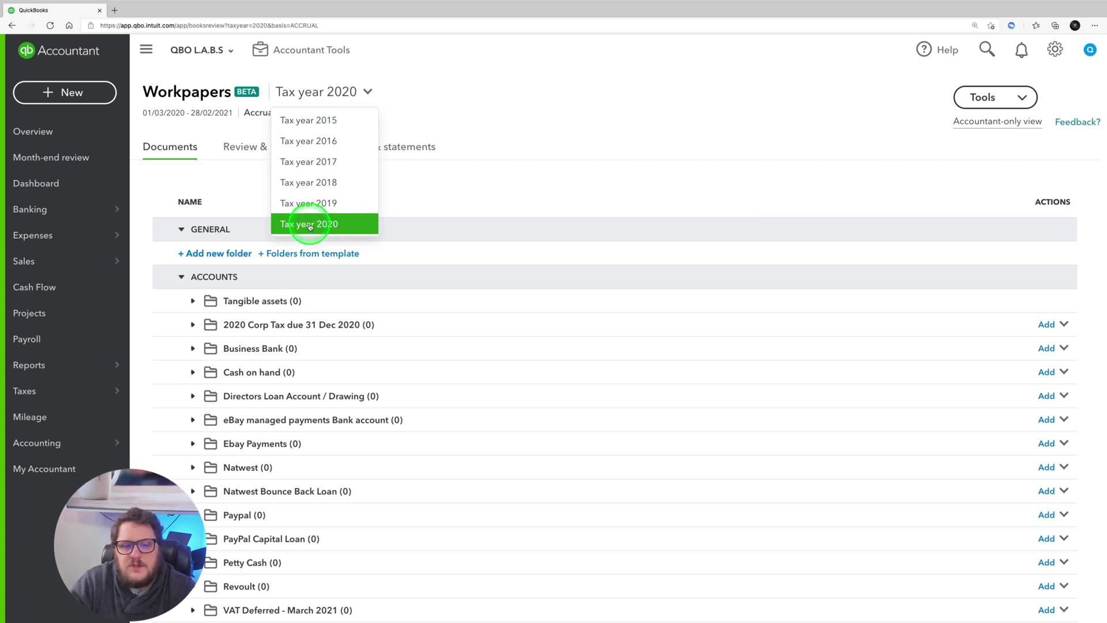
pyautogui.click(506, 110)
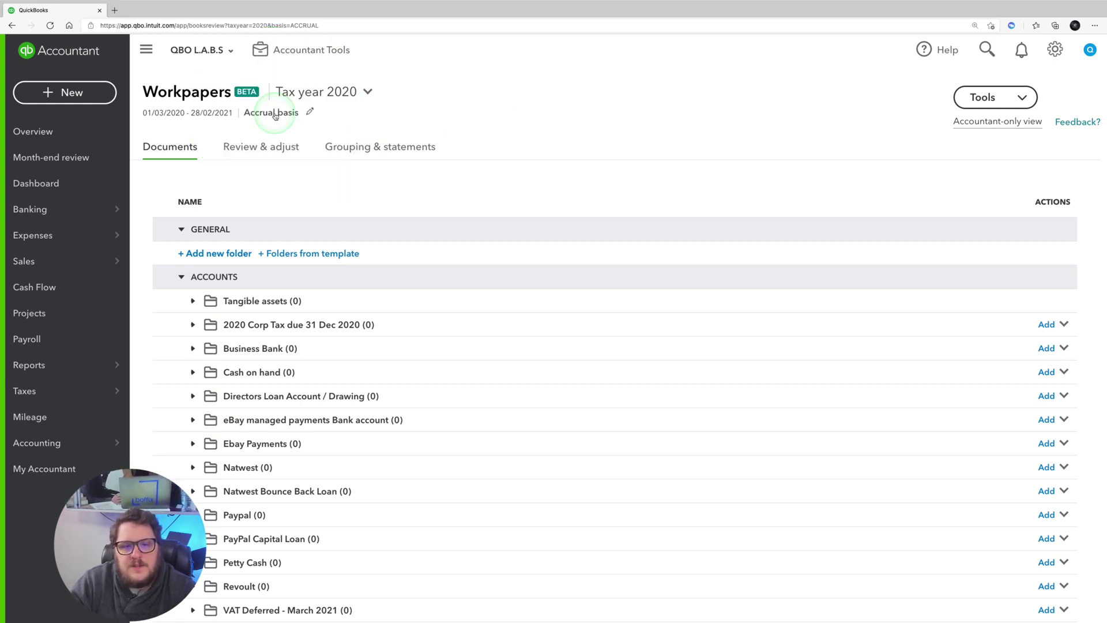
pyautogui.click(1024, 99)
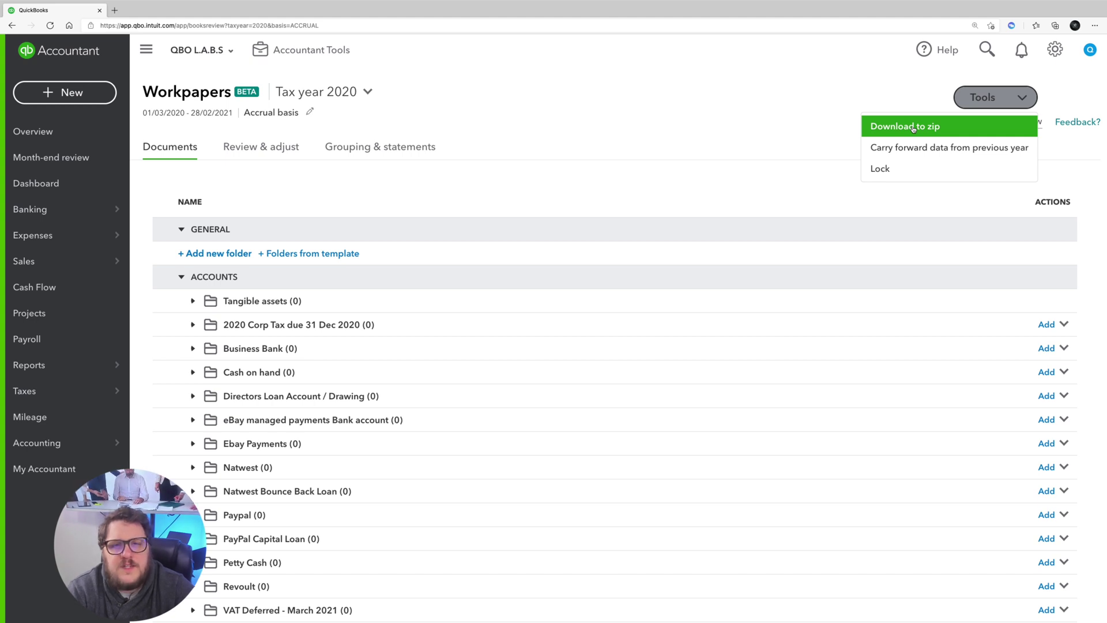
pyautogui.click(922, 149)
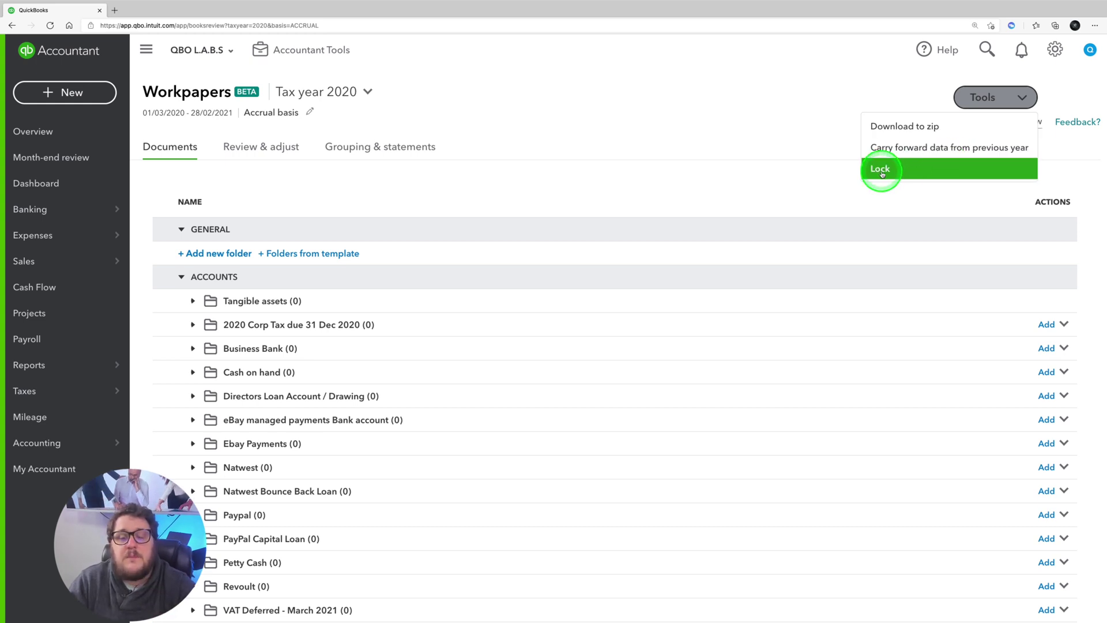
pyautogui.click(1096, 152)
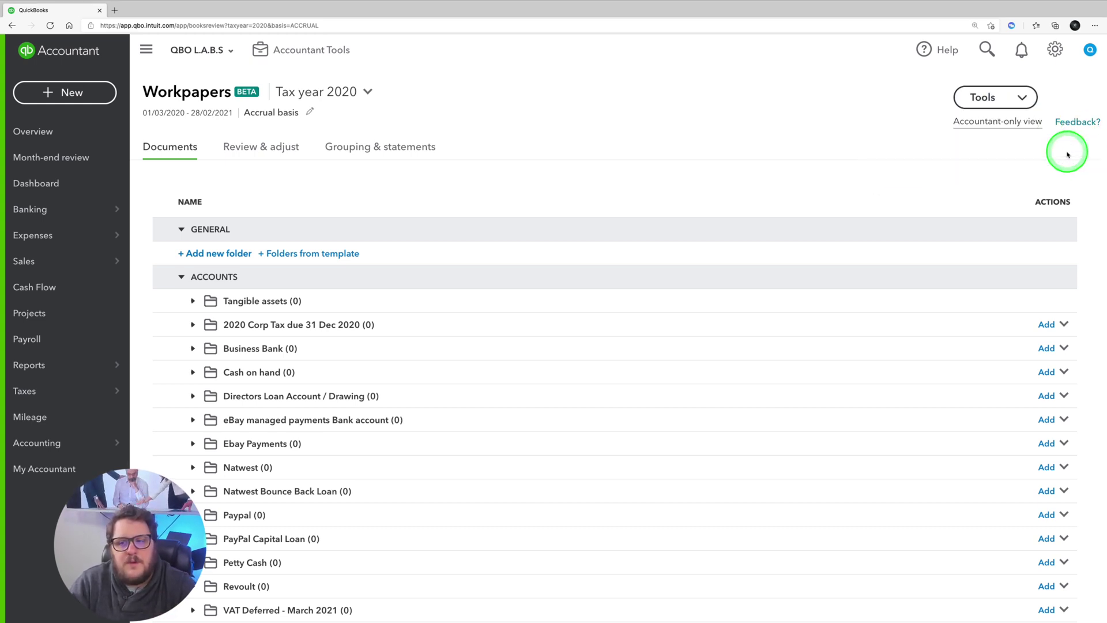
pyautogui.moveTo(1007, 123)
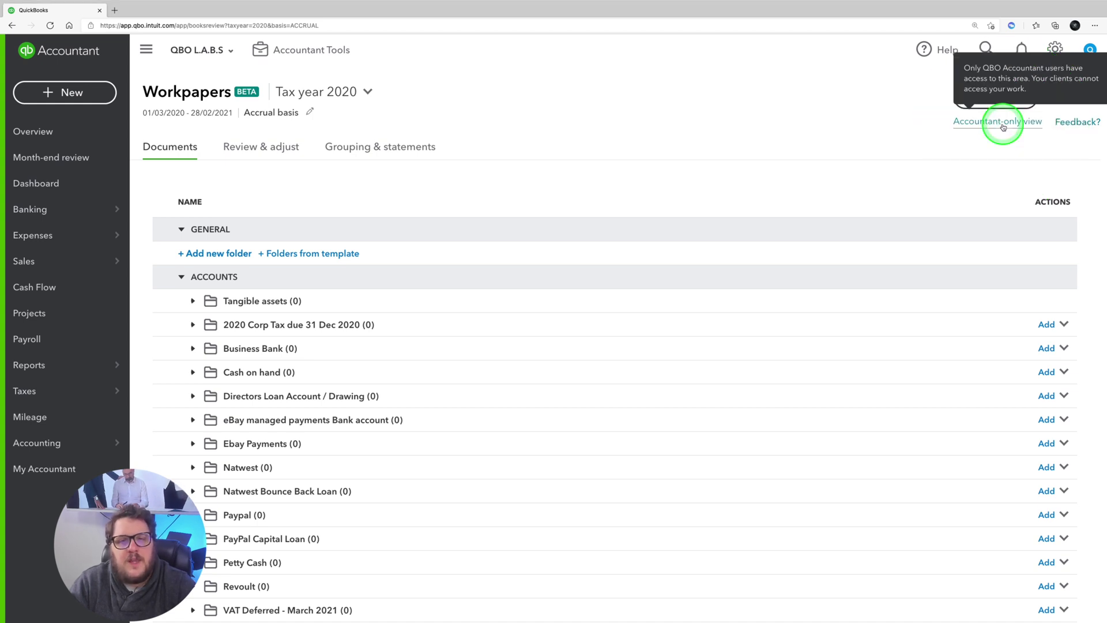
# Write Workpapers feedback suggesting that a value be defined when a document is uploaded to the relevant accounts folder in Documents
pyautogui.click(1076, 123)
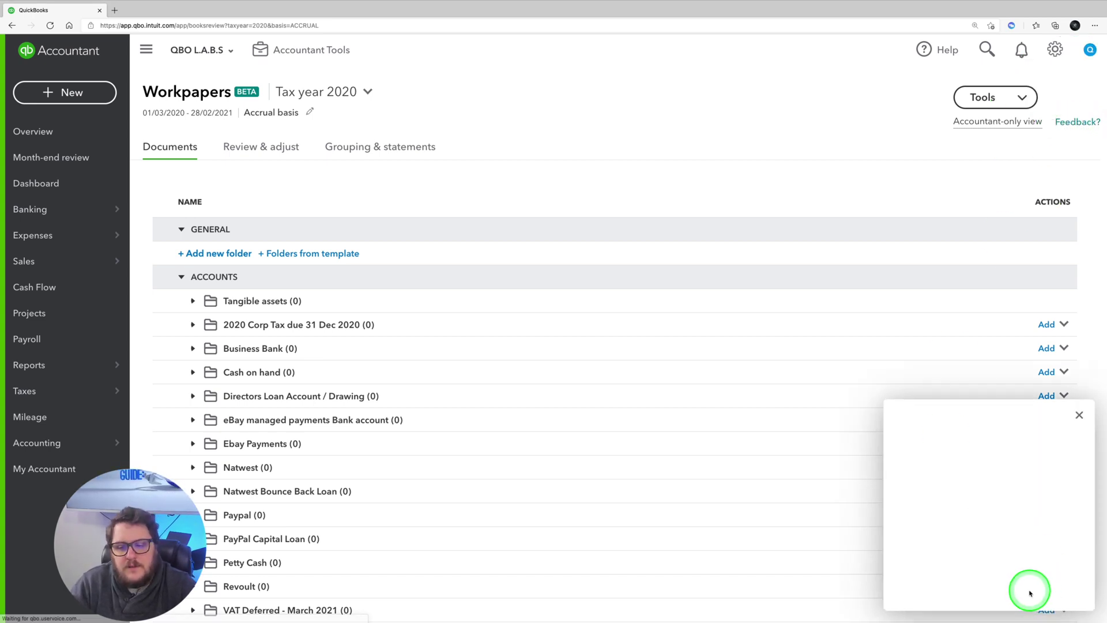
pyautogui.click(989, 512)
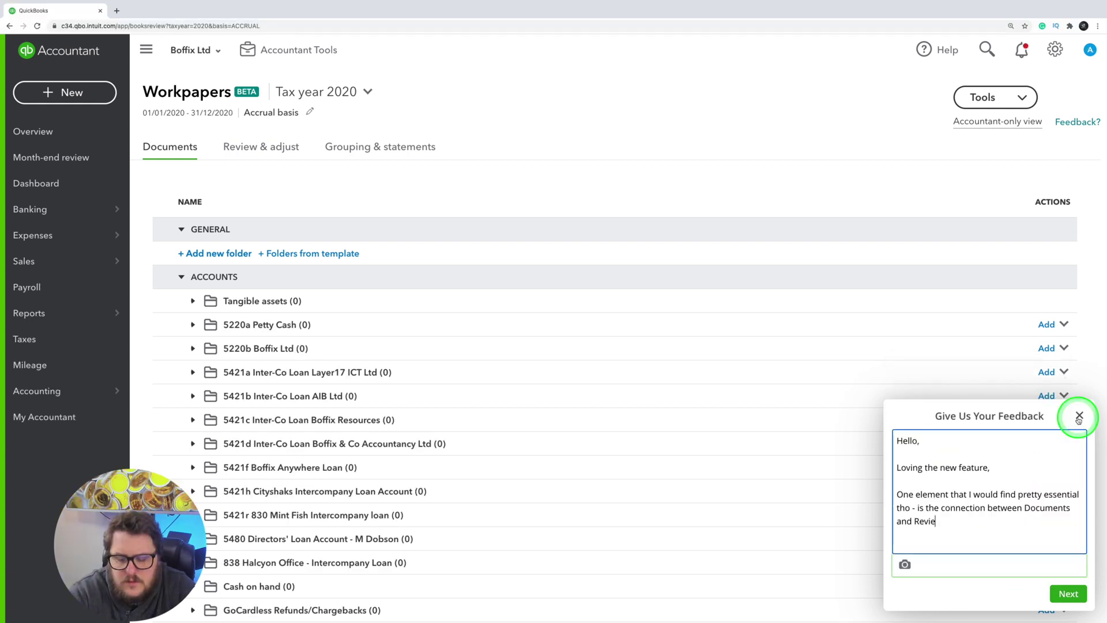
pyautogui.press('Return')
pyautogui.press('Return')
pyautogui.write('I would find it would make more sense that when you upload a document you')
pyautogui.press('BackSpace')
pyautogui.press('BackSpace')
pyautogui.press('BackSpace')
pyautogui.press('BackSpace')
pyautogui.write('to the relevant accounts folder in Documents that you get to define the value')
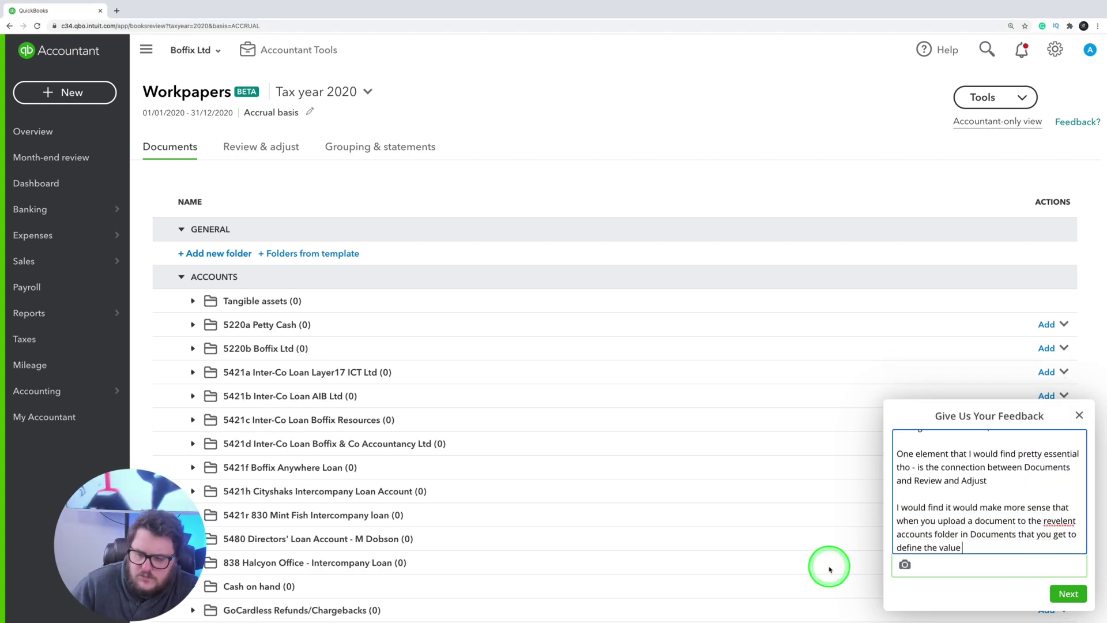
# Add to the feedback that the Documents section is you "painting the picture" of how the accounts should look at the period end
pyautogui.press('Return')
pyautogui.press('Return')
pyautogui.write('That way the Documents section is you "painting the picture" as to what the accounts should look like at the period end')
pyautogui.press('Return')
pyautogui.press('Return')
# Add a bank account example with a £10k period-end value, compared with QBO balance X and difference Y in Review & Adjust
pyautogui.write('as an exam')
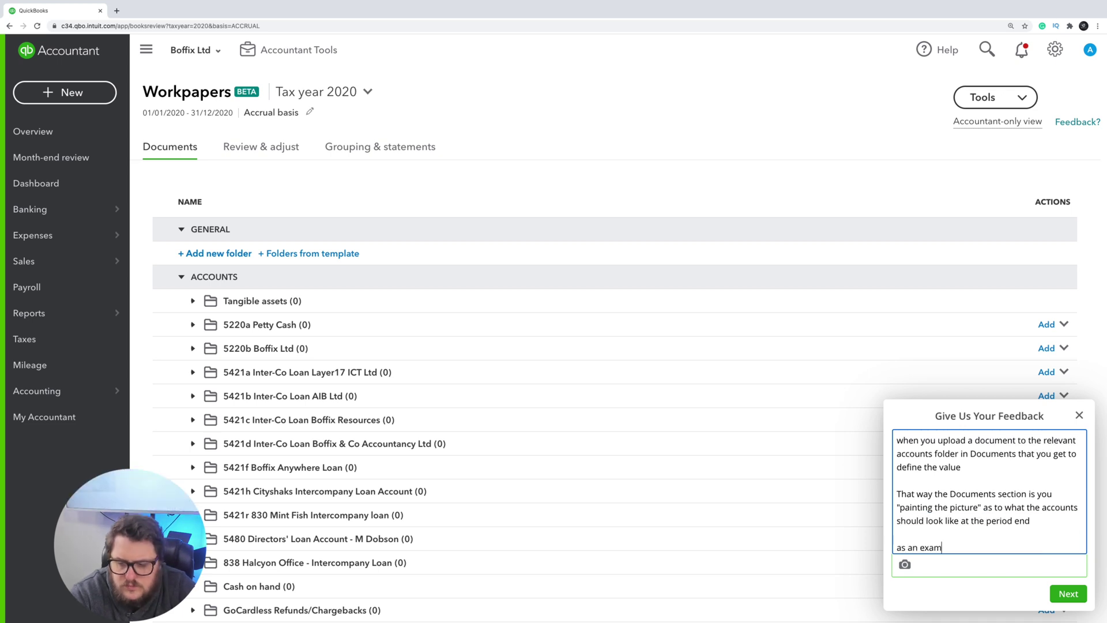
pyautogui.write('ple when I upload a bank account documentation I would put the value at the period end say £10k')
pyautogui.press('Return')
pyautogui.press('Return')
pyautogui.write('when I the')
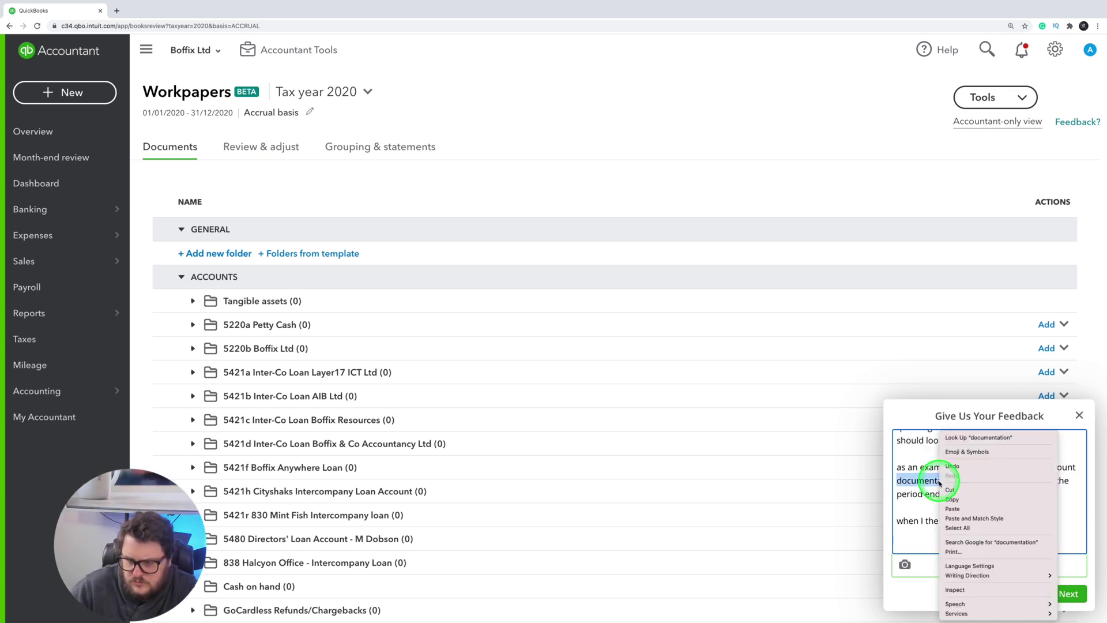
pyautogui.write('n move to Review & Adjust It would state that my bank balance should be £10k my QBO balance is X and the difference is Y - or if they balance then a nice clean tick')
# Add that accountants prove the balance sheet by piecing together what it should be and comparing that to what QBO is showing
pyautogui.press('Return')
pyautogui.press('Return')
pyautogui.write('This would make the workflow work more in line with our job as accountants - which is to prove the balance sheet is correct')
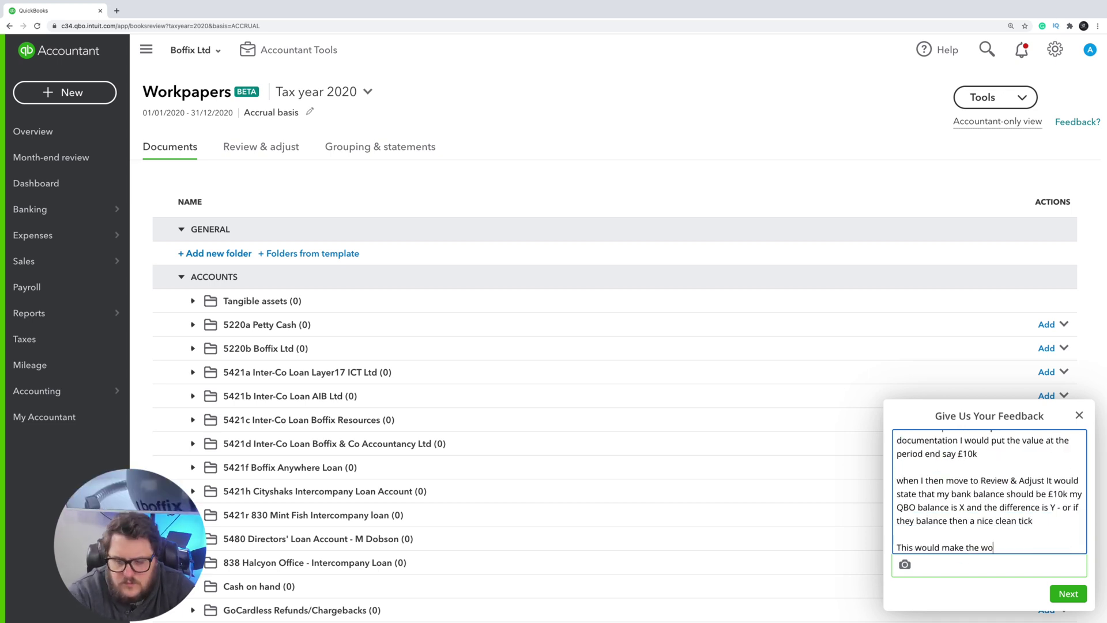
pyautogui.press('Return')
pyautogui.press('Return')
pyautogui.write('best way for us to do that is to piece together what we thing the balance sheet should be')
pyautogui.press('Return')
pyautogui.press('Return')
pyautogui.write('then compare to what QBO is currently showing')
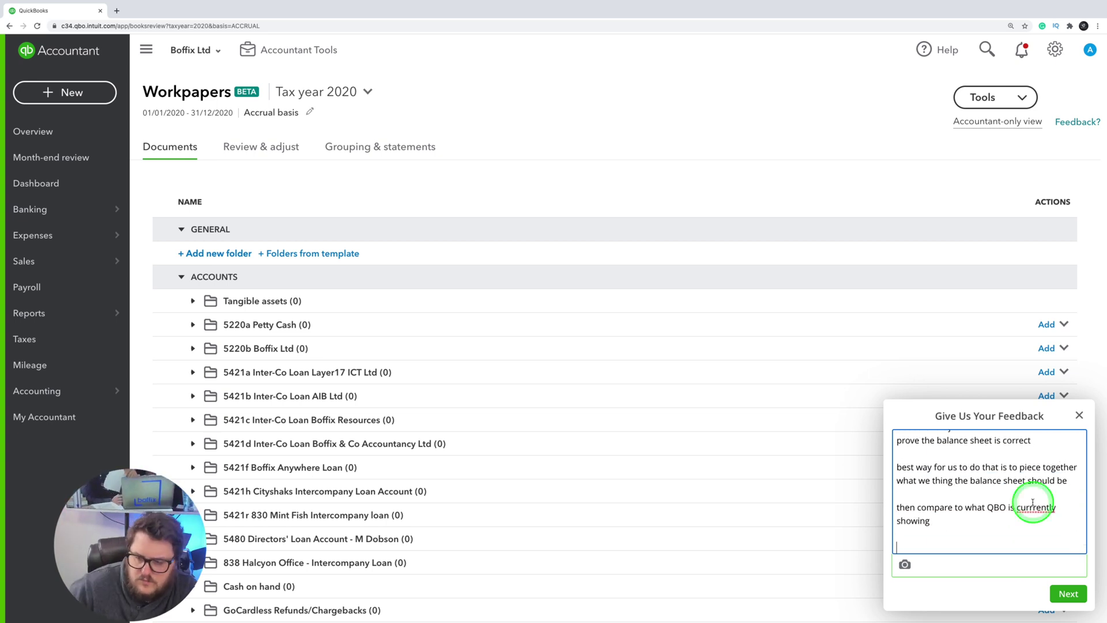
# End the feedback with "Overall love the new addition", "many thanks" and the sender's name, and proceed with the form
pyautogui.press('Return')
pyautogui.press('Return')
pyautogui.write('Overall love the new addition')
pyautogui.press('Return')
pyautogui.press('Return')
pyautogui.write('many thanks')
pyautogui.press('Return')
pyautogui.write('Jason Pascal')
pyautogui.click(1069, 594)
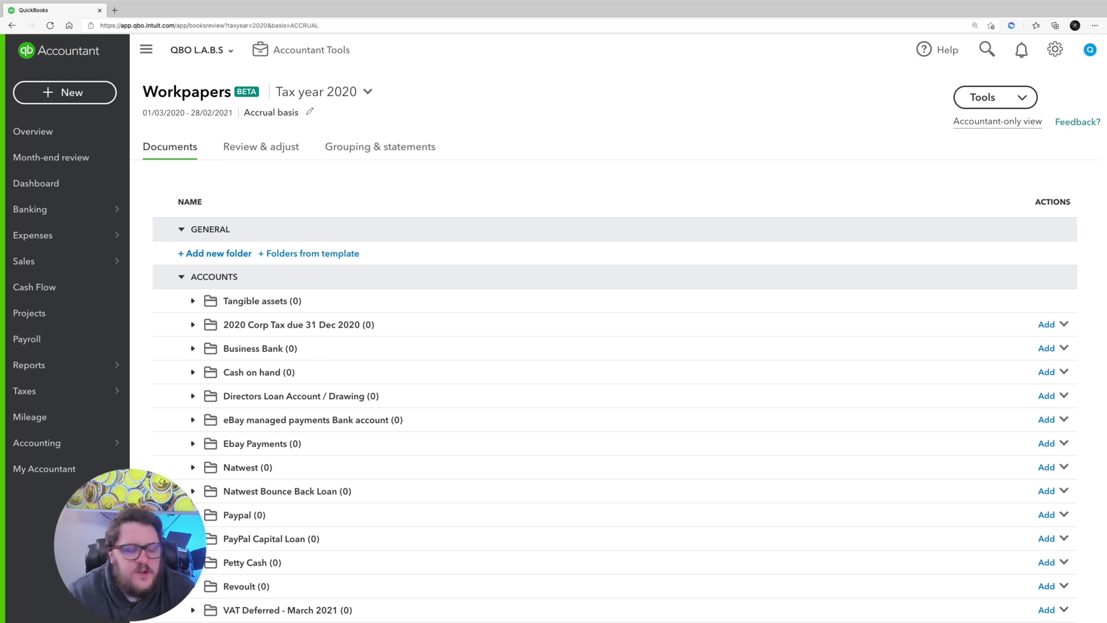
# Add a new folder named "General Working Papers" to the General section of the documents
pyautogui.scroll(-7, 317, 391)
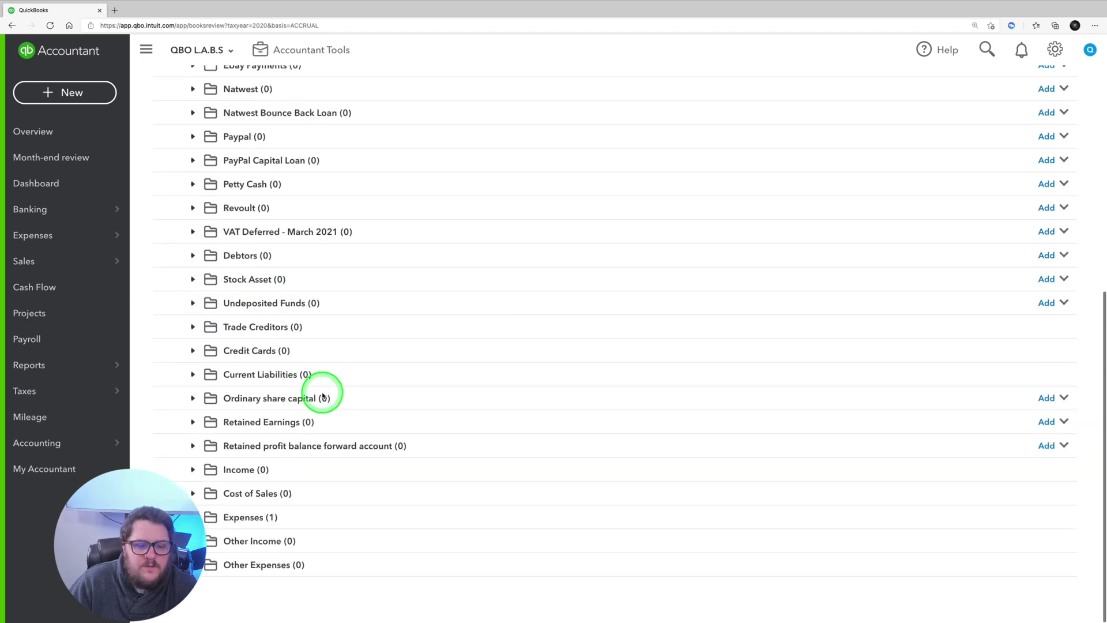
pyautogui.scroll(7, 322, 394)
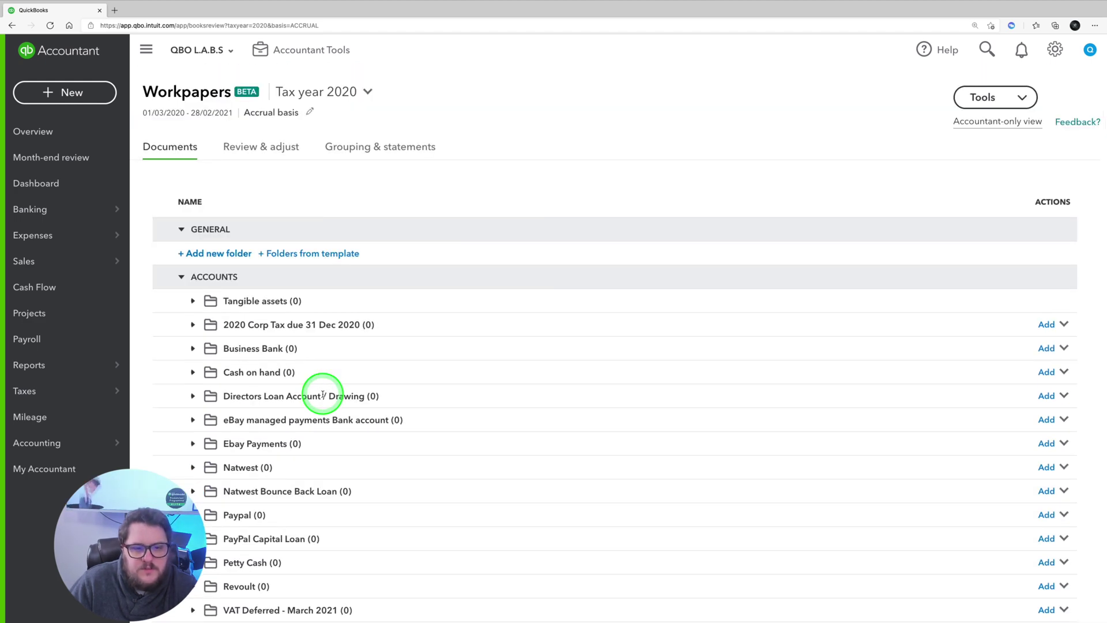
pyautogui.click(216, 254)
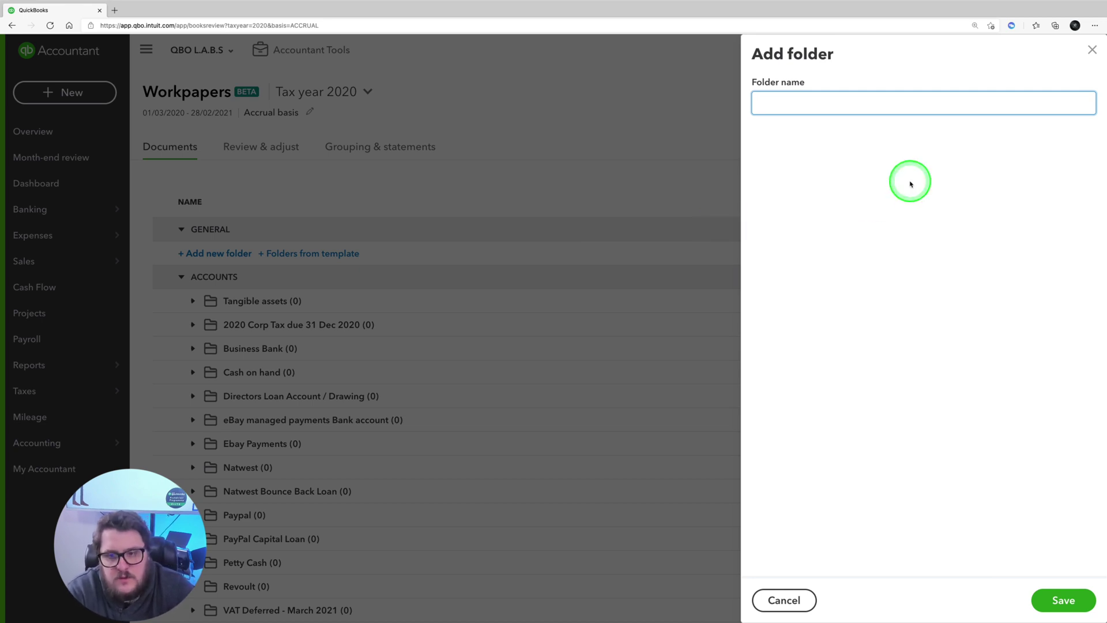
pyautogui.write('General Worki')
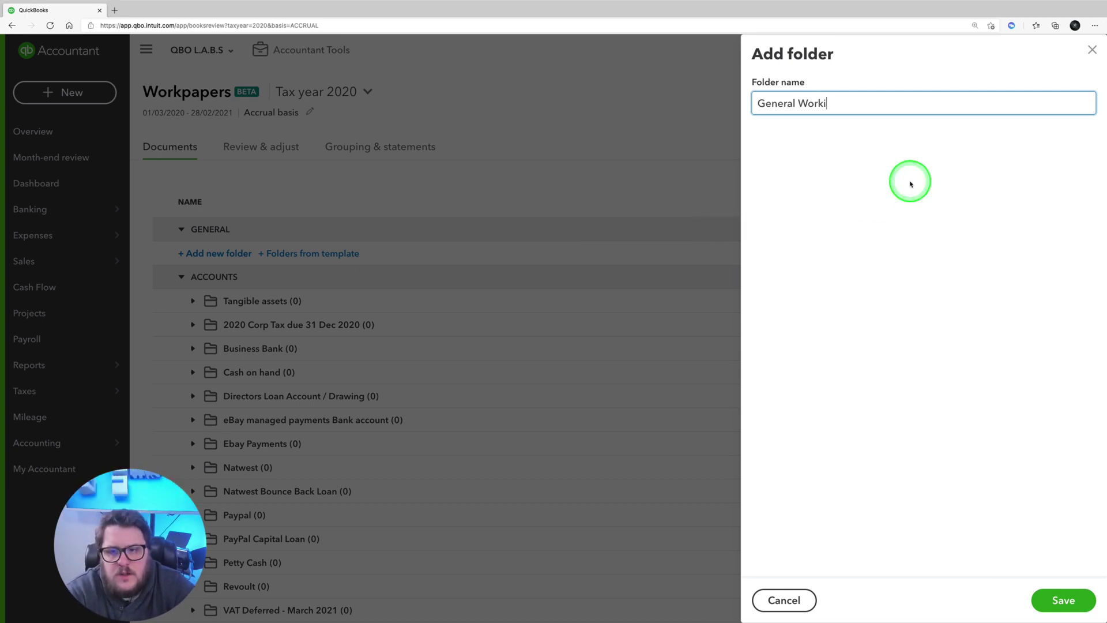
pyautogui.write('ng Papers')
pyautogui.press('Return')
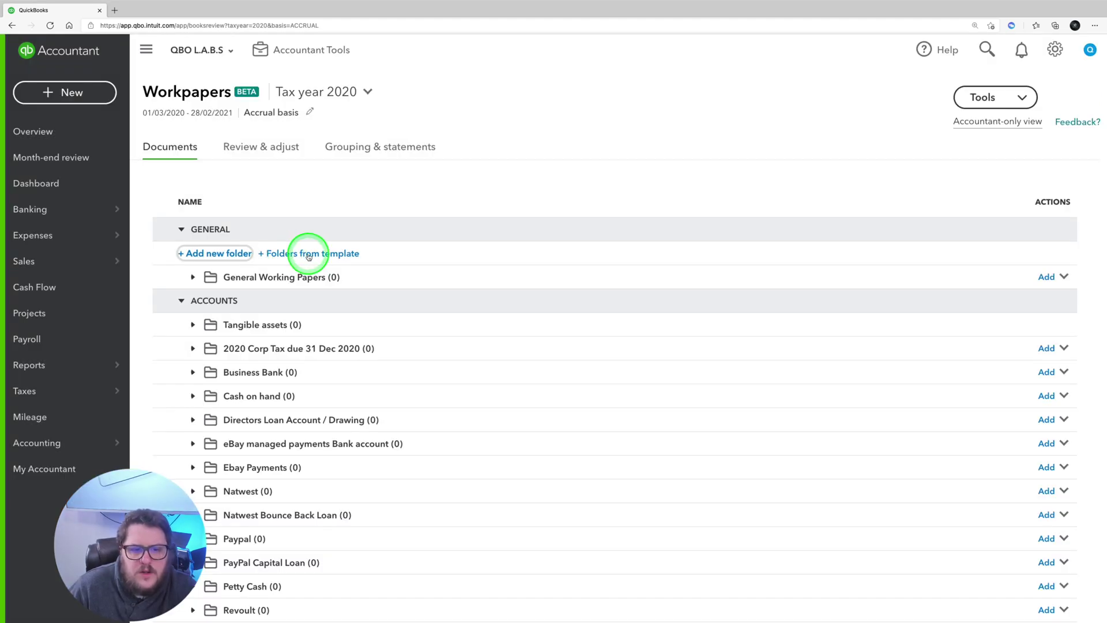
# Check the clients offered for adding folders from a template, and look over the account folders
pyautogui.click(309, 255)
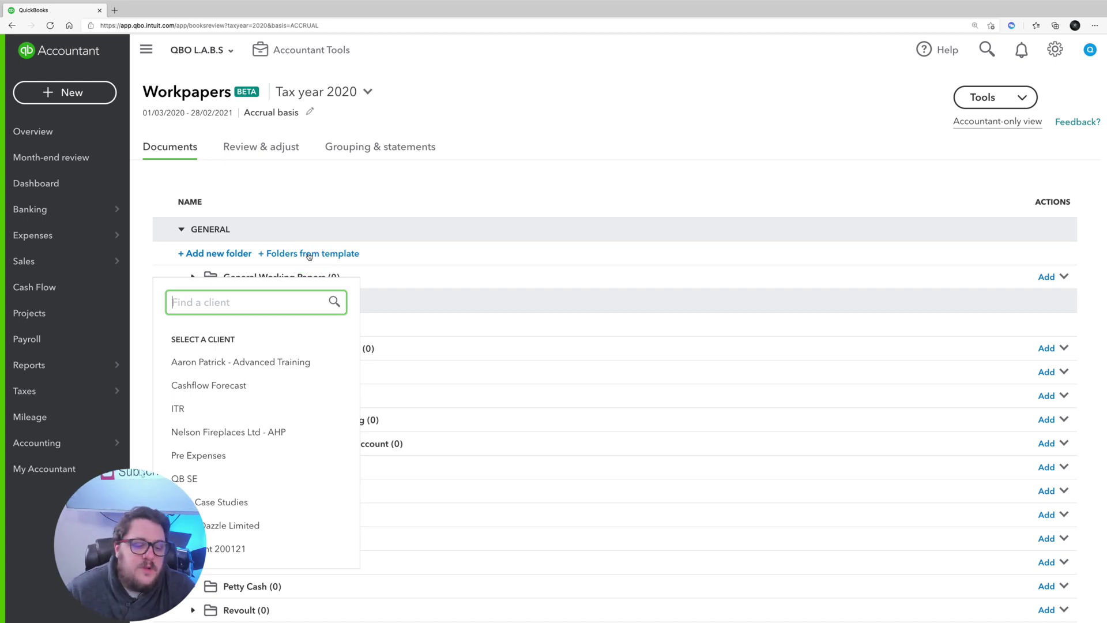
pyautogui.click(540, 246)
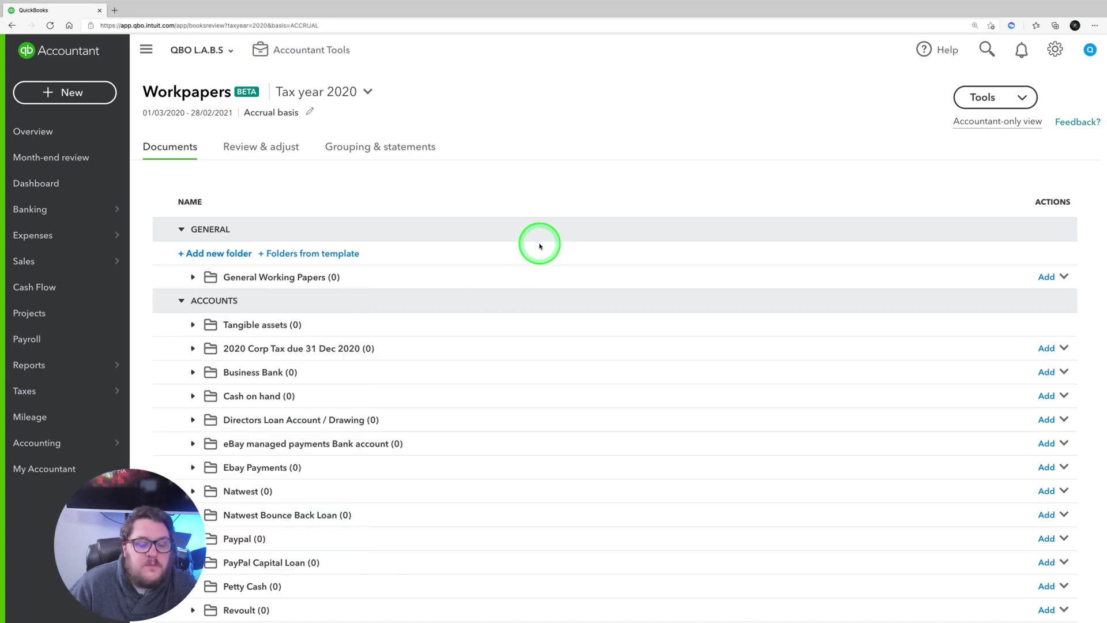
pyautogui.scroll(-3, 567, 315)
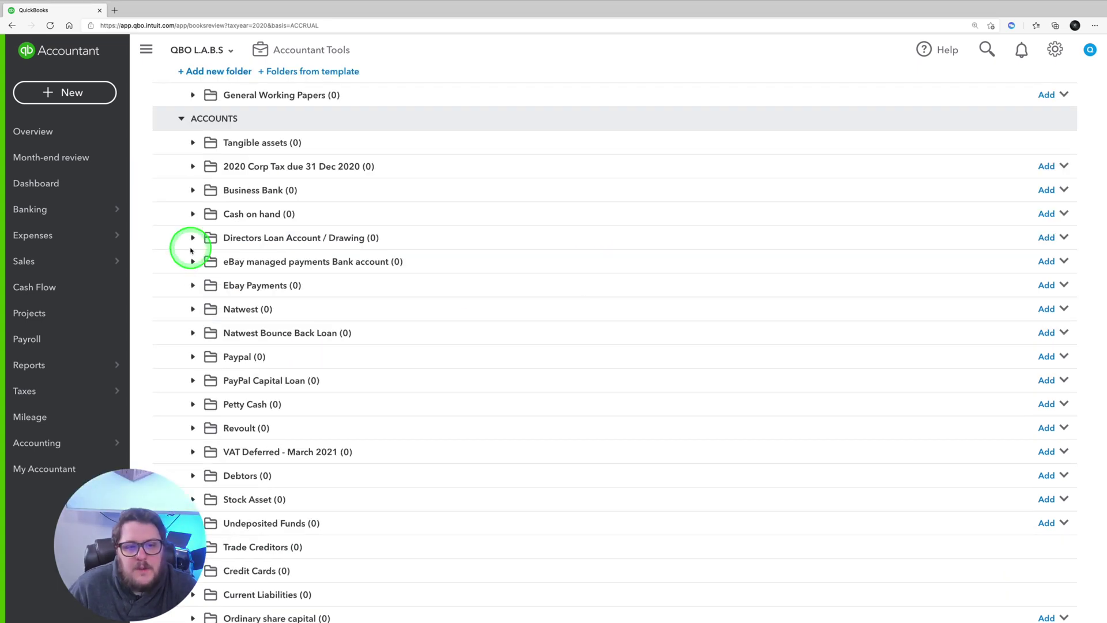
pyautogui.scroll(2, 410, 309)
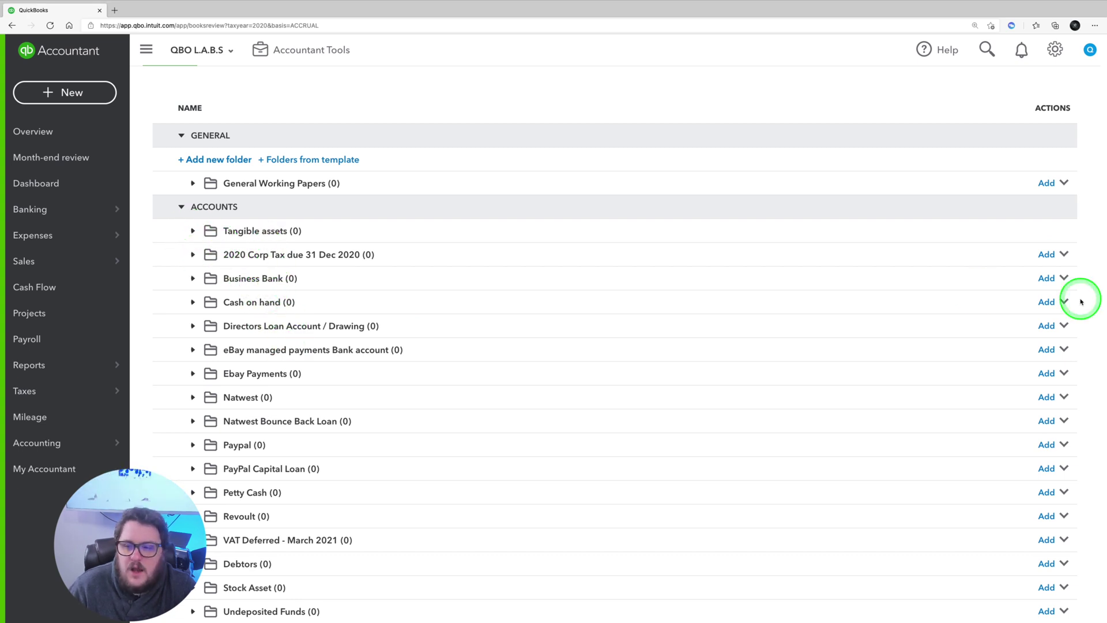
# Attach boffix-logo.png to the Business Bank folder and expand the folder to show the file
pyautogui.click(1064, 279)
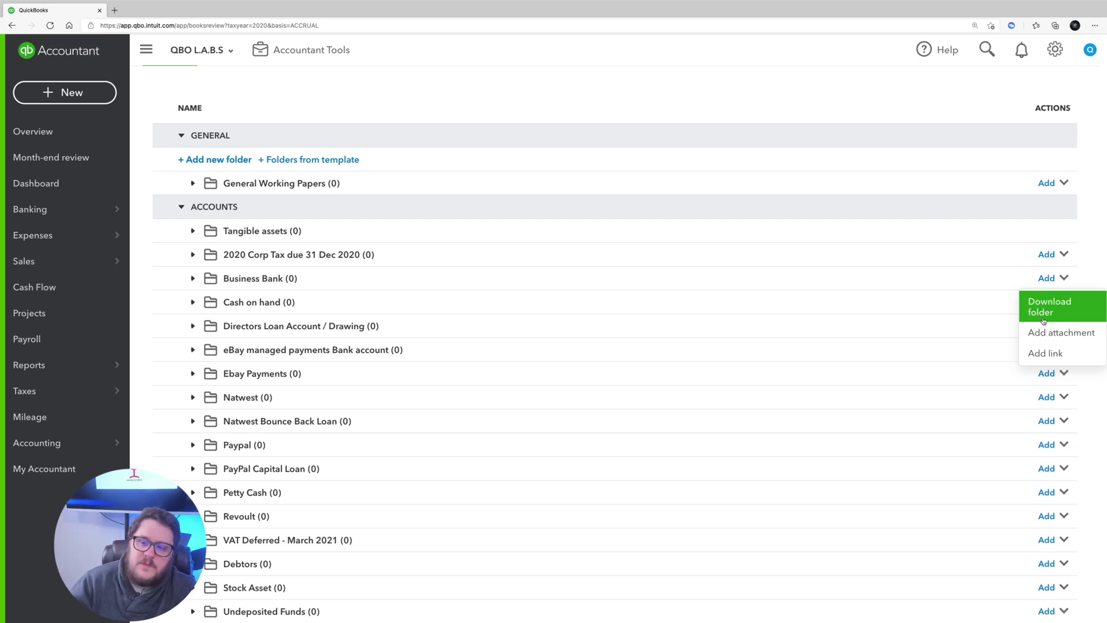
pyautogui.click(1063, 335)
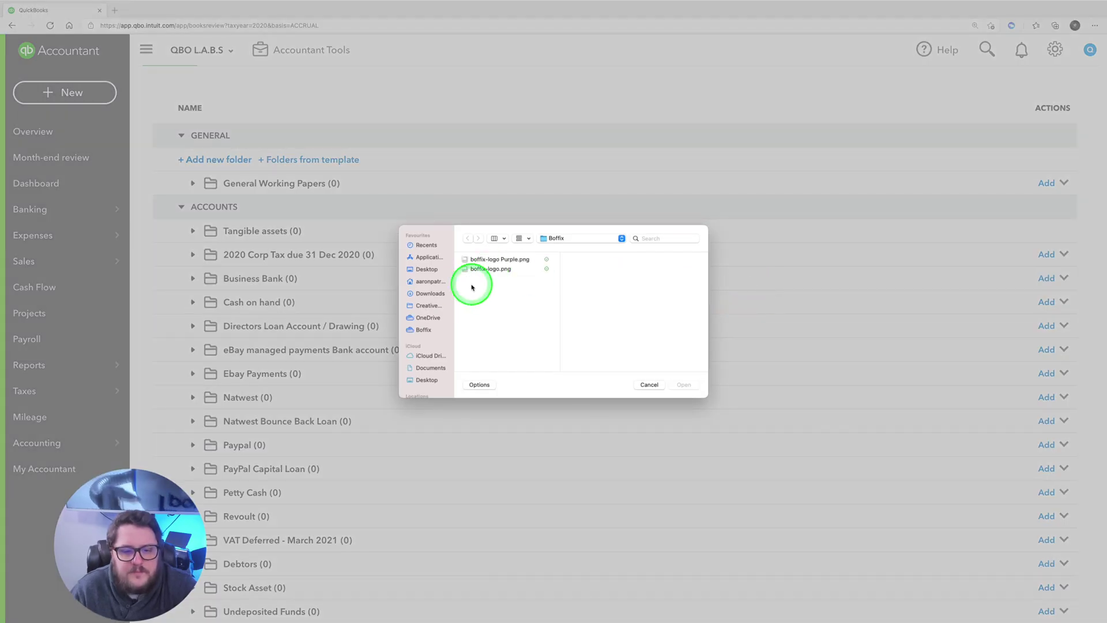
pyautogui.click(492, 270)
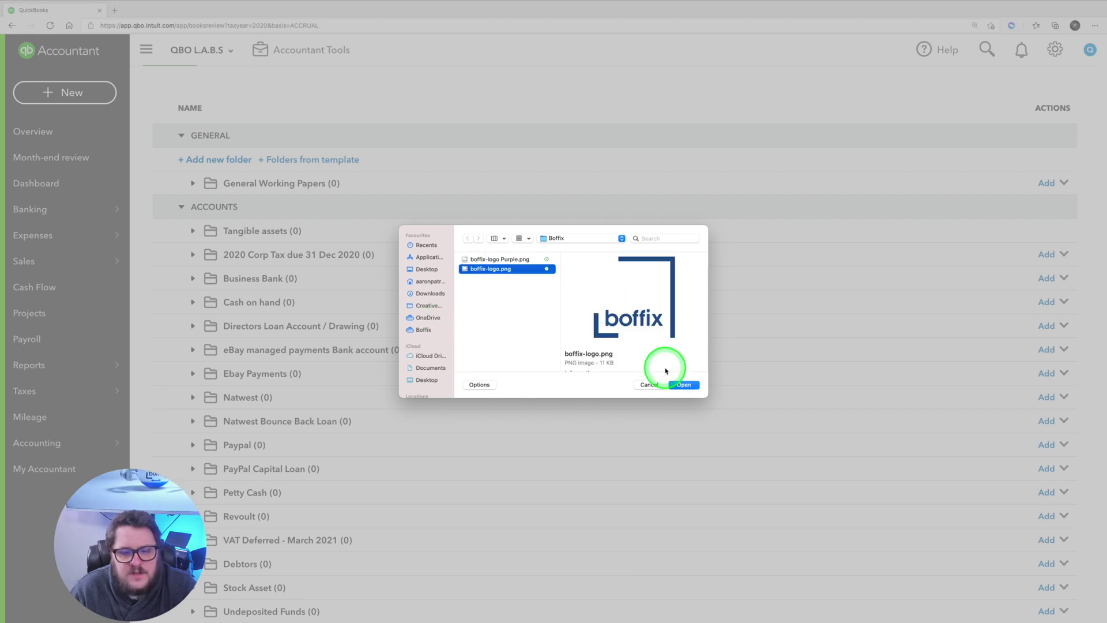
pyautogui.click(685, 385)
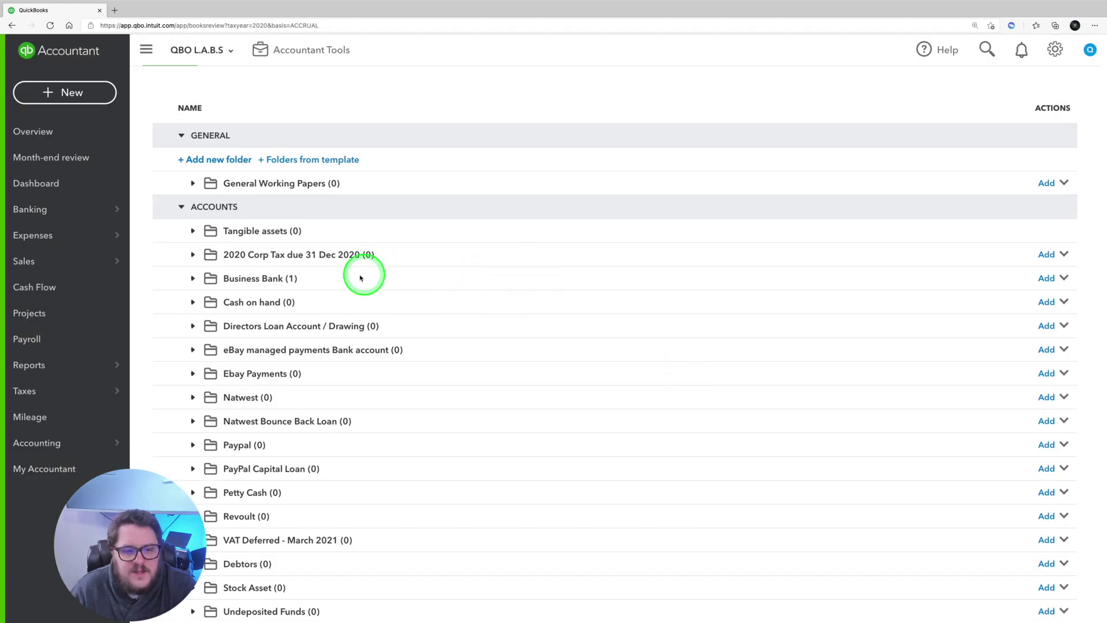
pyautogui.click(192, 278)
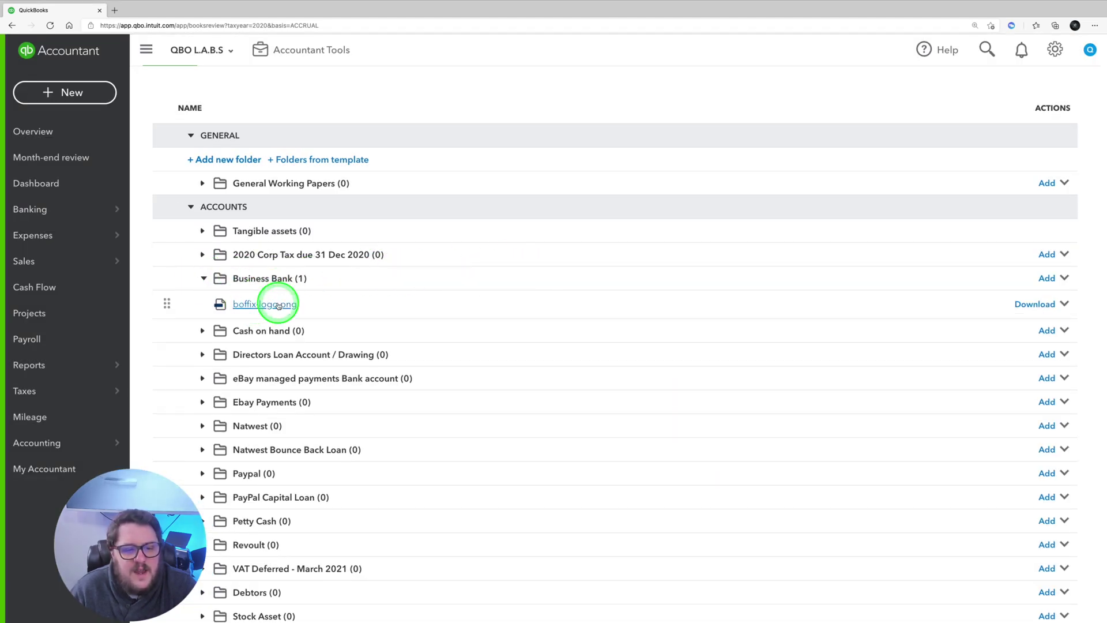
# Review the actions available for the boffix-logo.png attachment in the Business Bank folder
pyautogui.moveTo(167, 304); pyautogui.dragTo(267, 281)
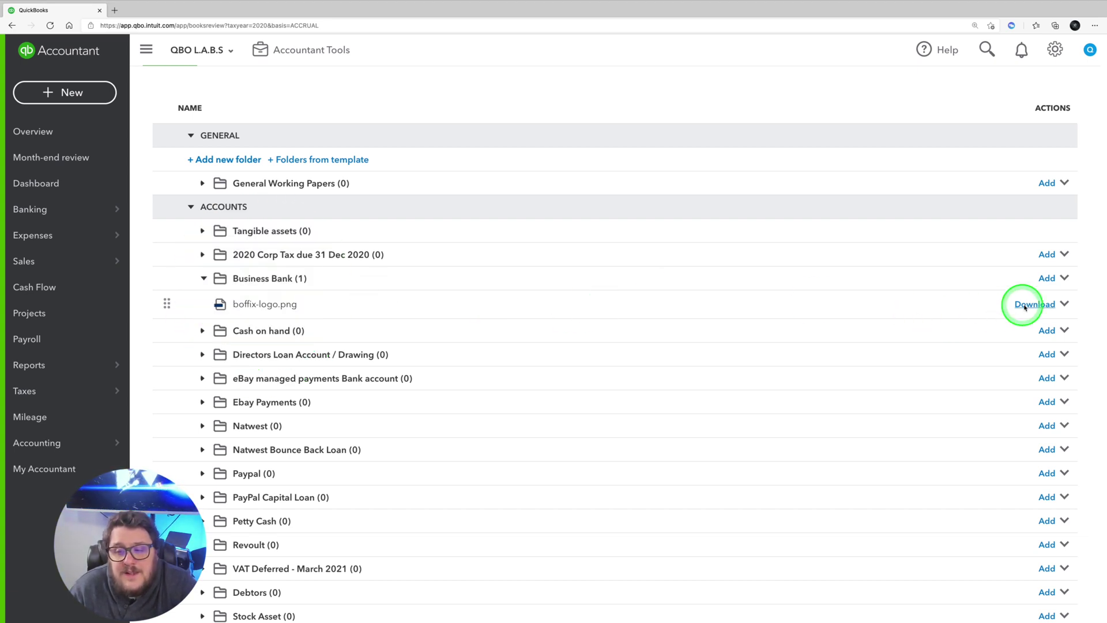
pyautogui.click(1065, 304)
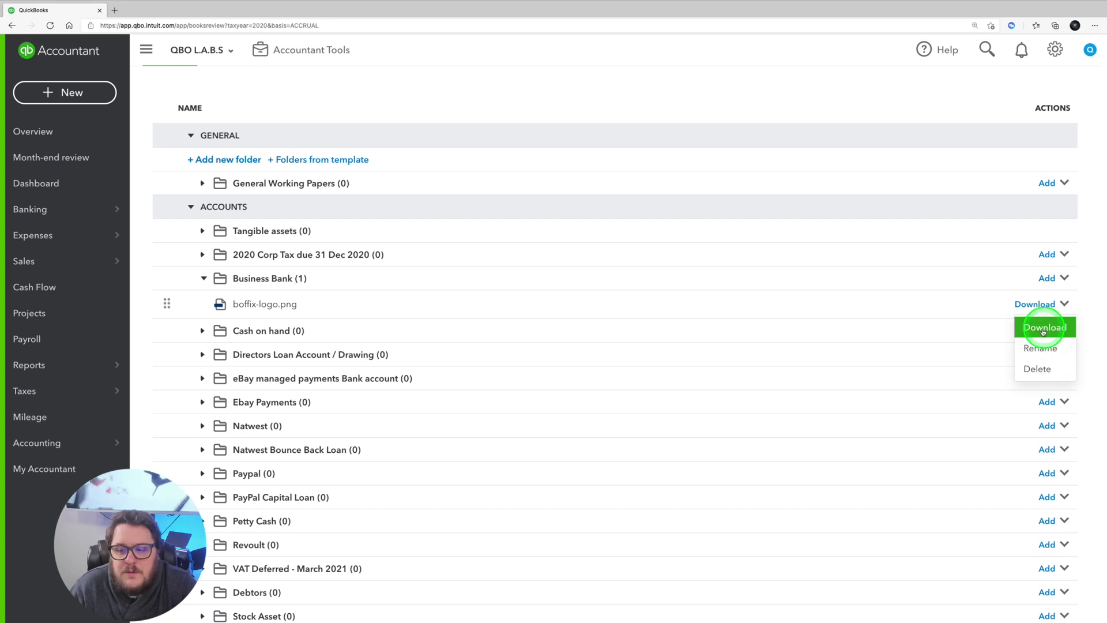
pyautogui.click(1016, 277)
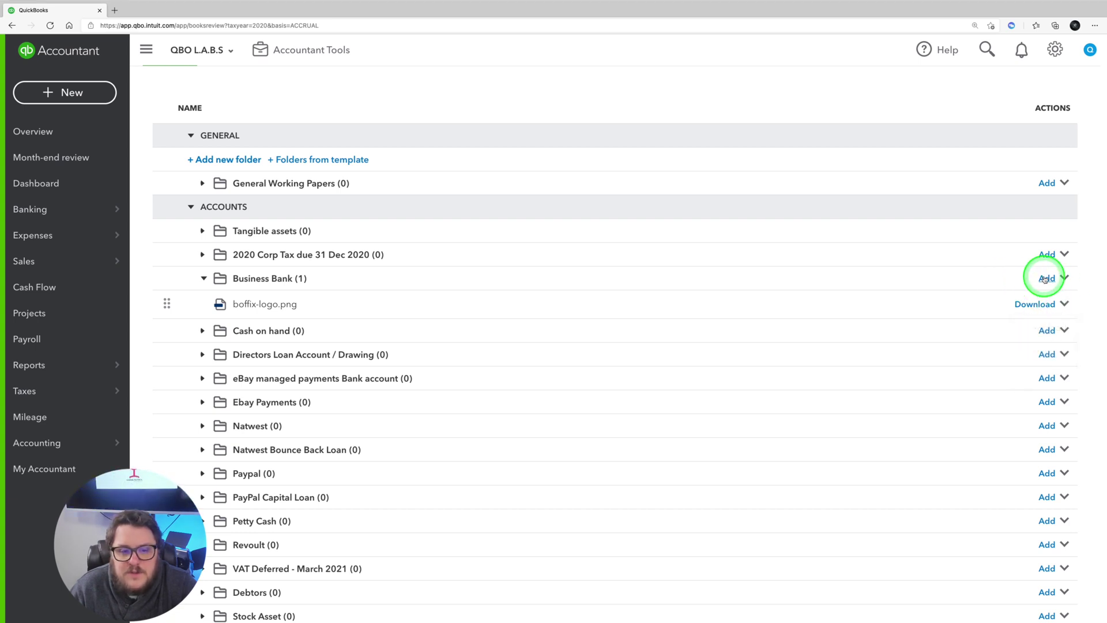
# Start a new link in the Business Bank folder and name it "Proof of Balance"
pyautogui.click(1045, 279)
pyautogui.click(1045, 351)
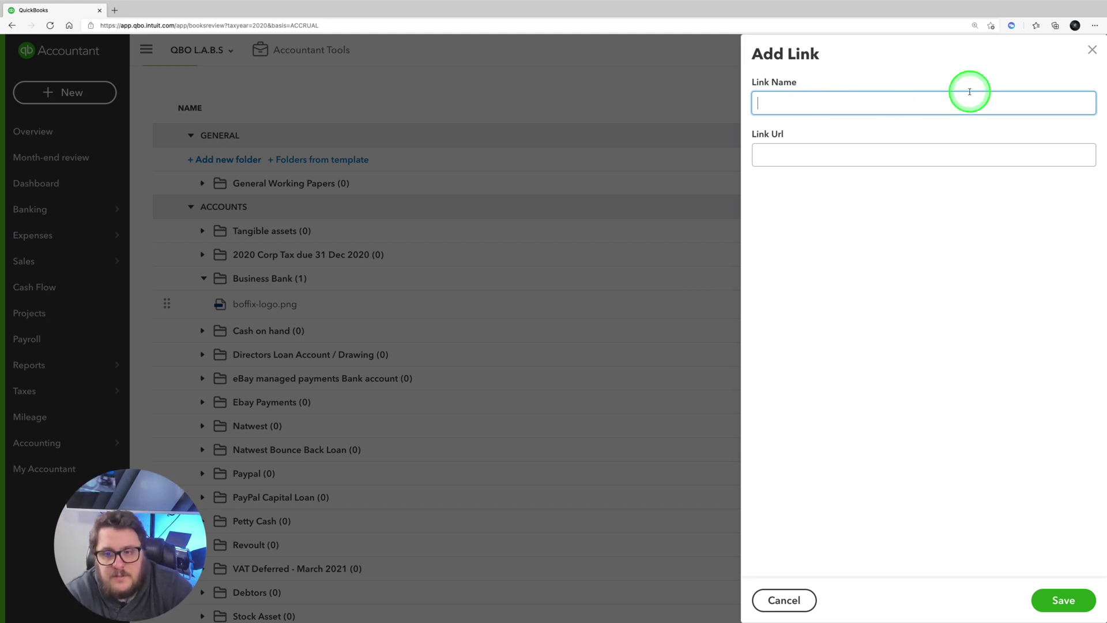
pyautogui.write('Proof of ')
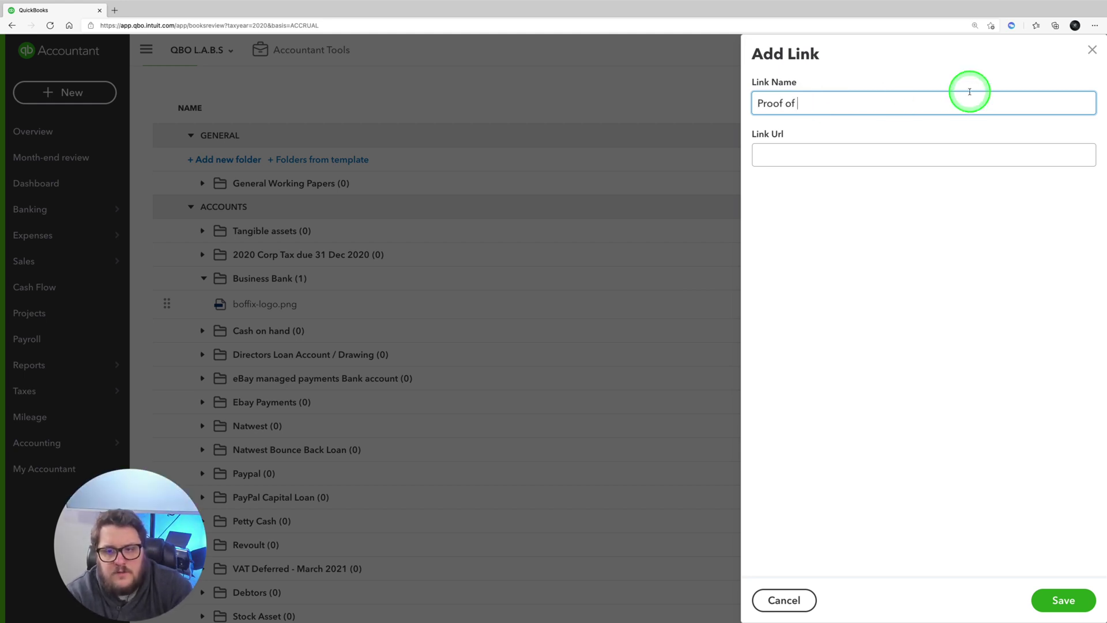
pyautogui.write('Balance')
pyautogui.press('Return')
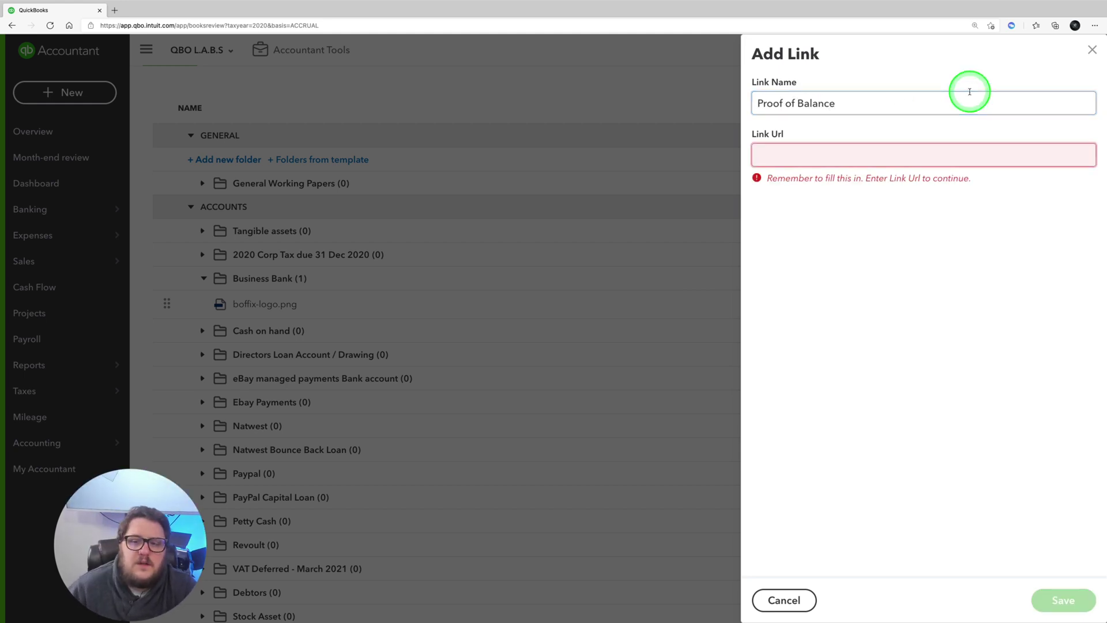
# Open the HMRC rates and allowances page in a new browser tab, and return to the Proof of Balance link's URL entry
pyautogui.click(111, 8)
pyautogui.click(129, 37)
pyautogui.click(864, 115)
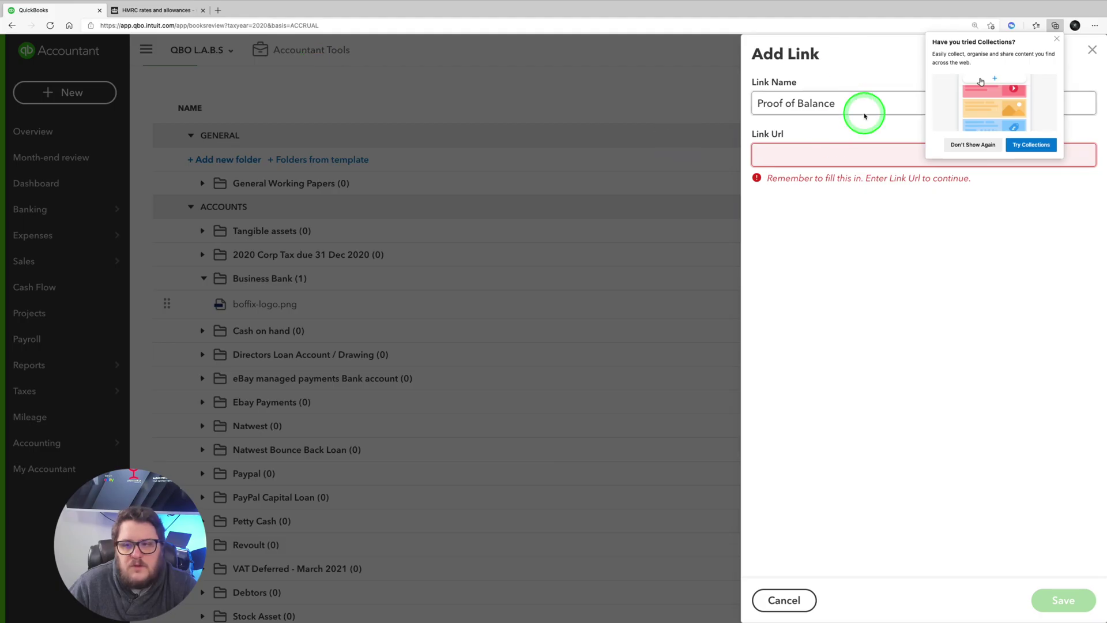
pyautogui.click(821, 153)
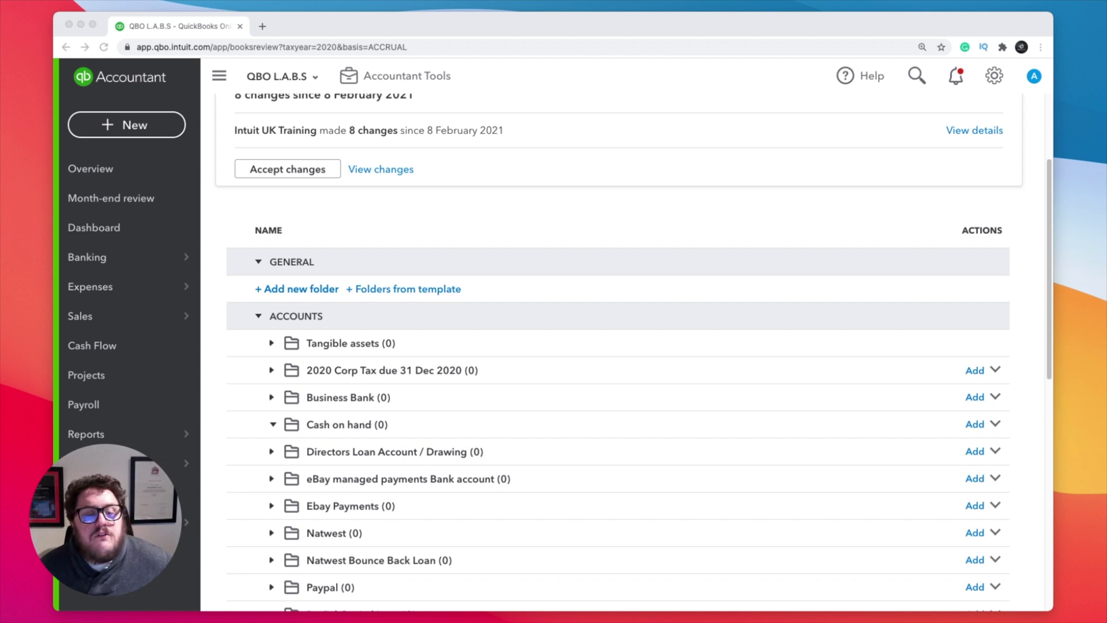
# Open the custom report "Open Invoices" dated Last Month and copy its web address
pyautogui.moveTo(148, 435)
pyautogui.click(227, 436)
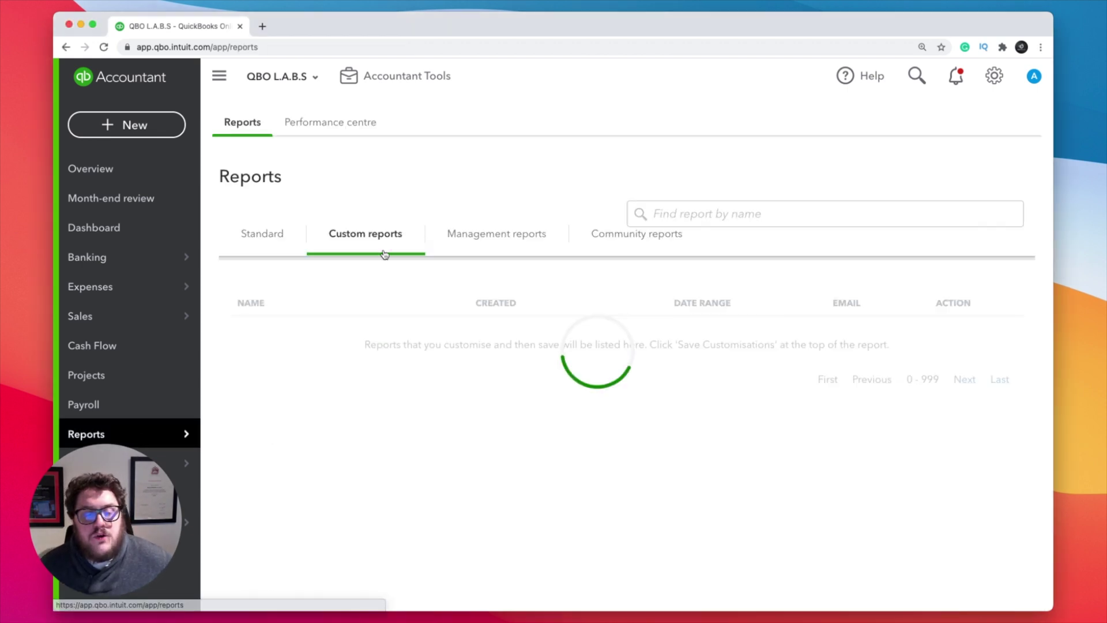
pyautogui.click(367, 238)
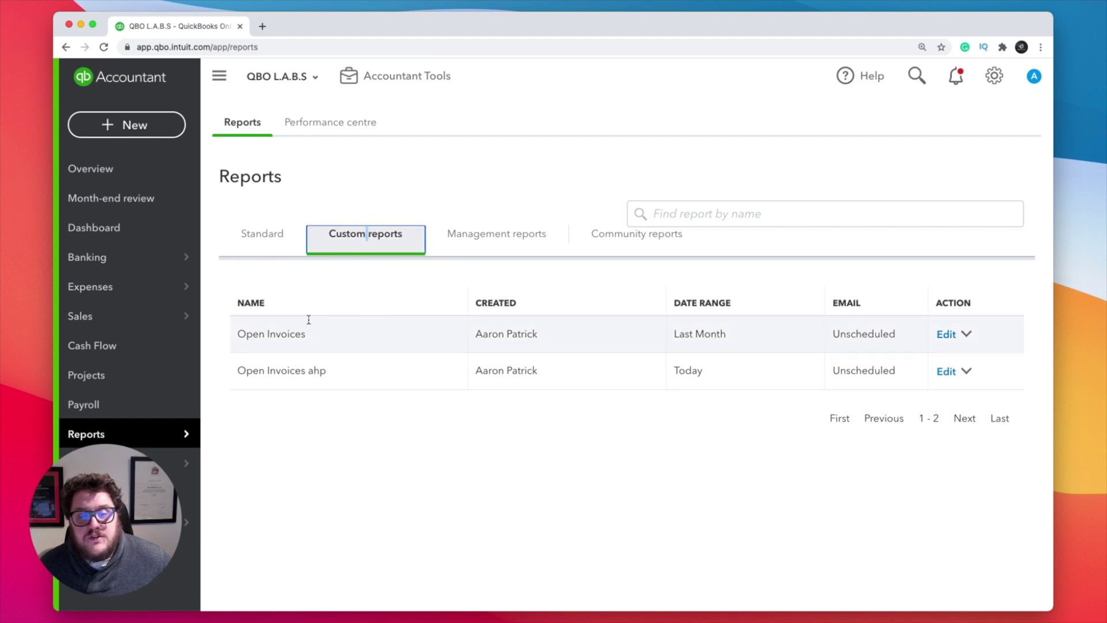
pyautogui.click(284, 336)
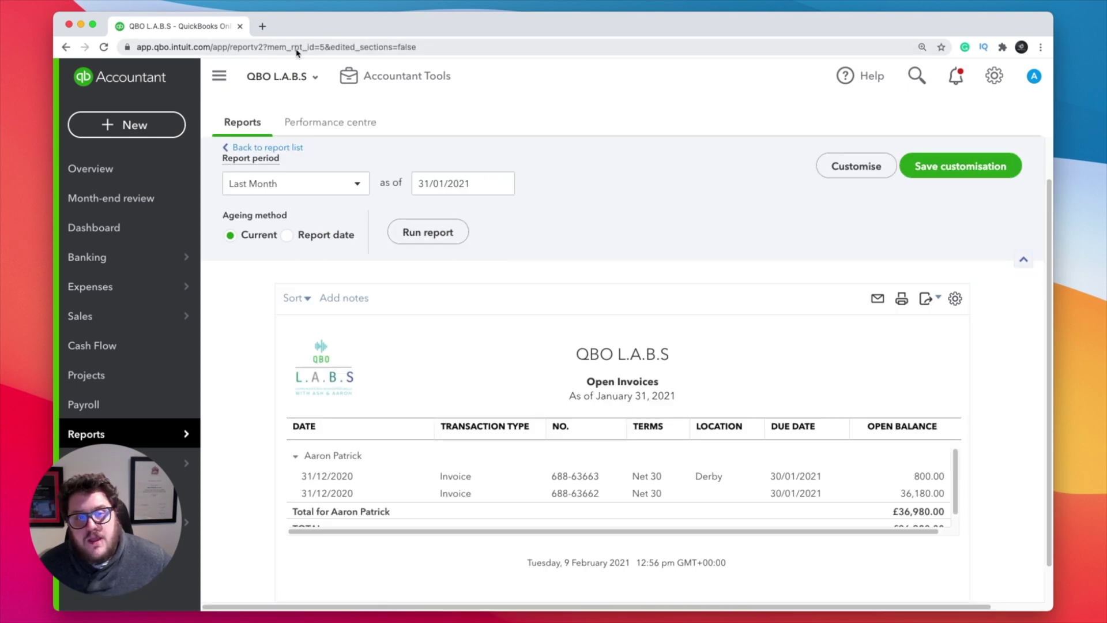
pyautogui.click(271, 48)
pyautogui.press('super+c')
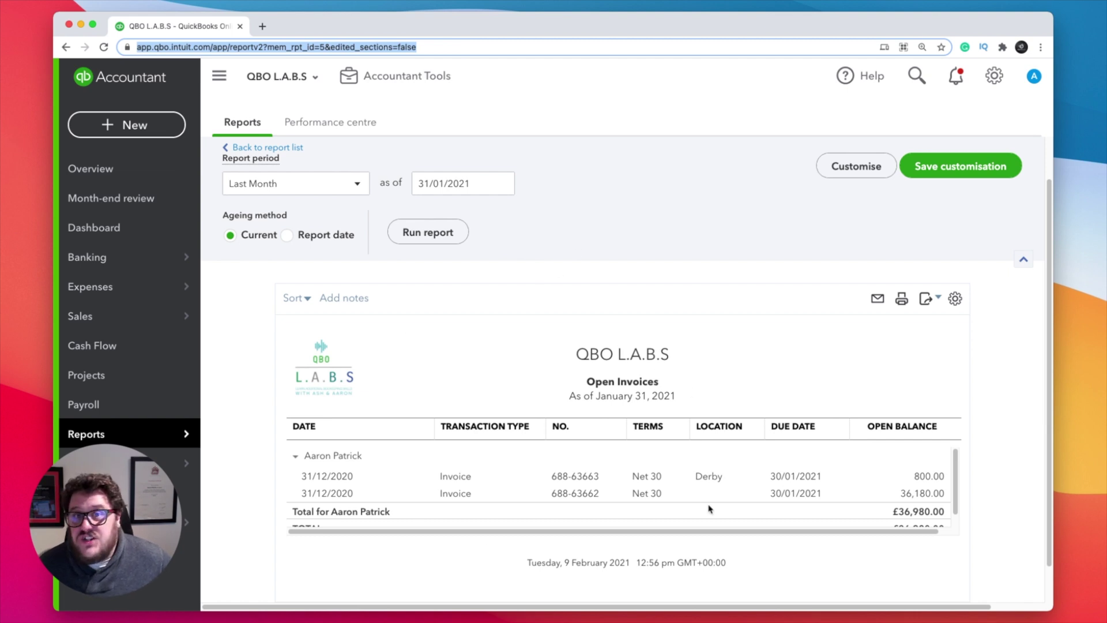
# Return to Workpapers and add a link named "Cash Report" with the copied report address to the Cash on hand folder
pyautogui.click(403, 84)
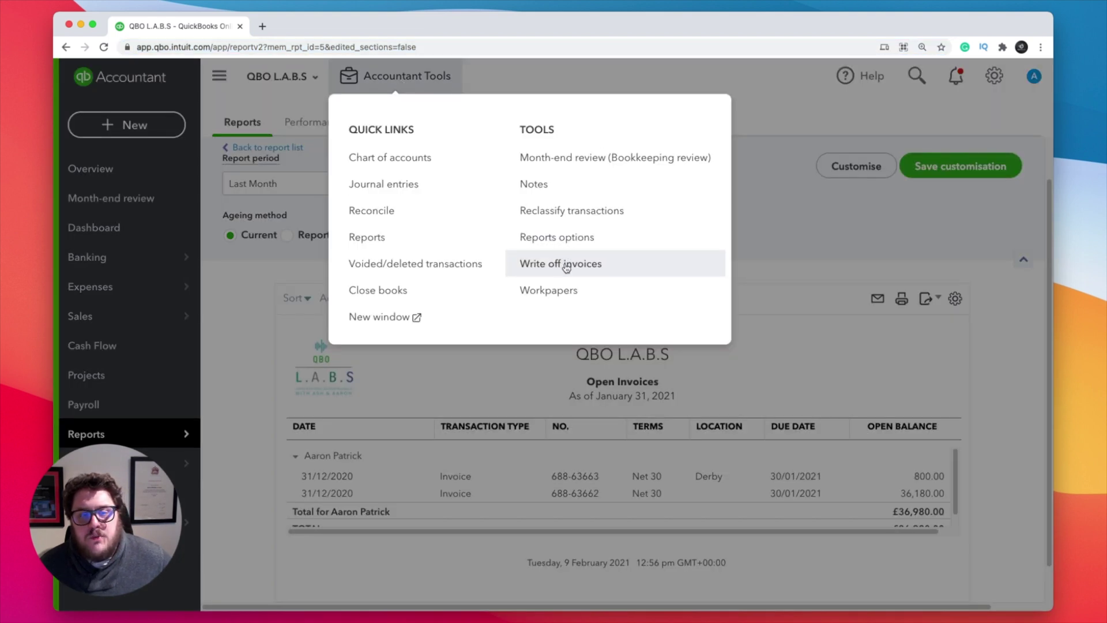
pyautogui.click(563, 290)
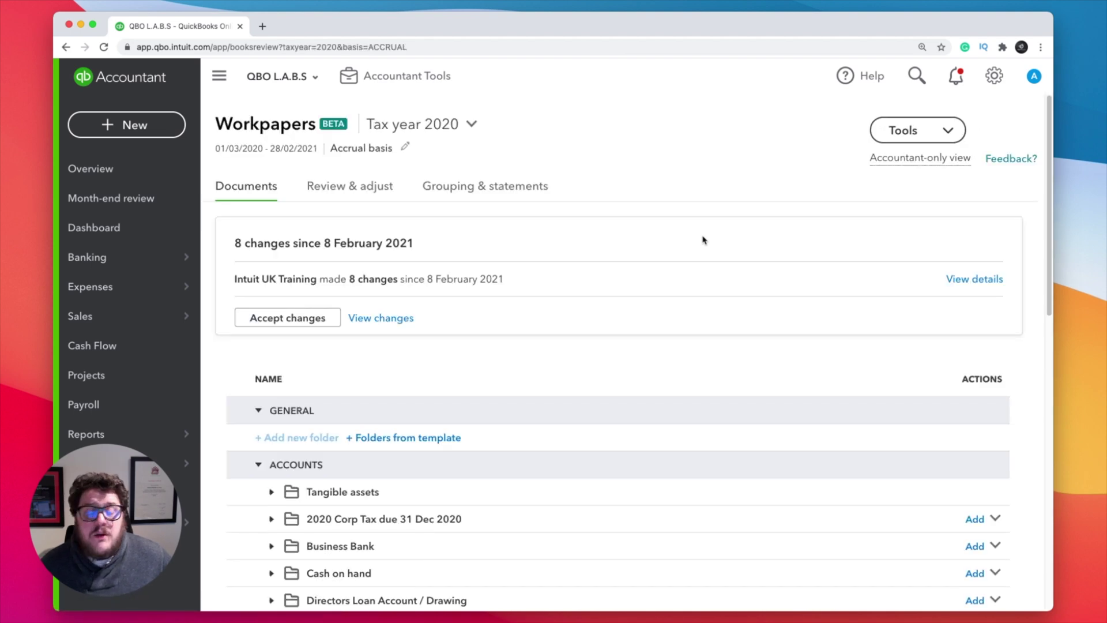
pyautogui.scroll(-5, 556, 346)
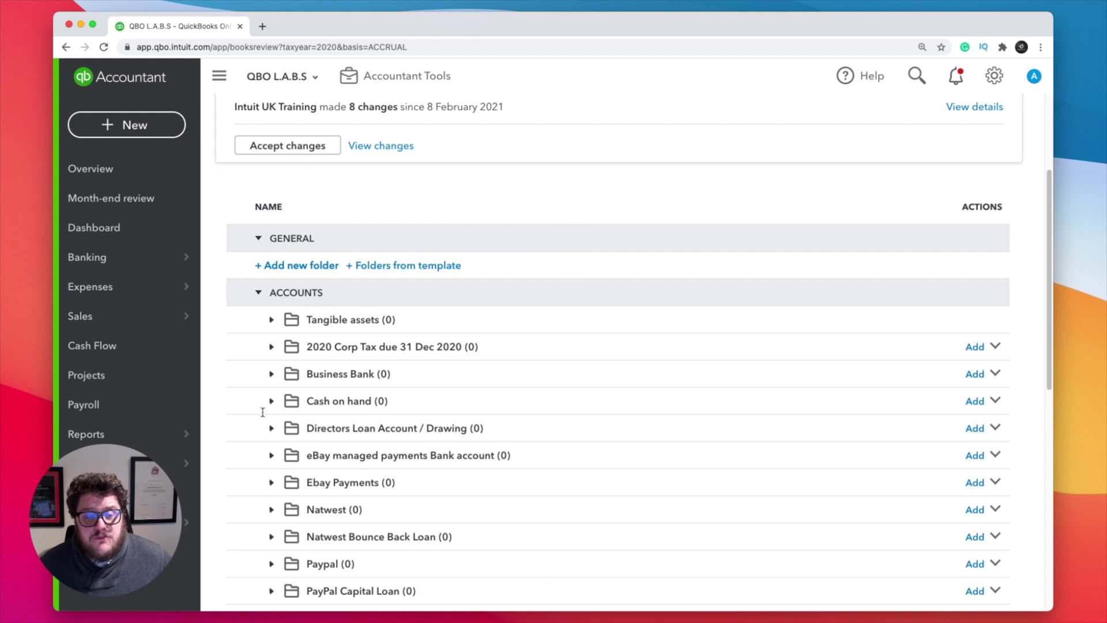
pyautogui.click(997, 400)
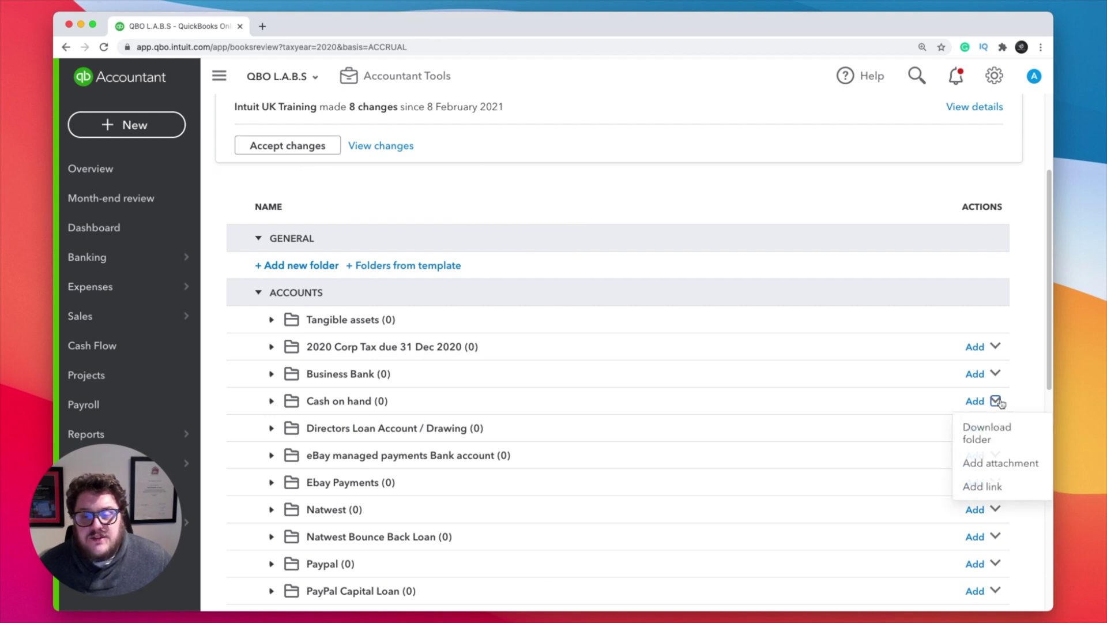
pyautogui.click(1008, 491)
pyautogui.click(702, 193)
pyautogui.press('super+v')
pyautogui.click(688, 143)
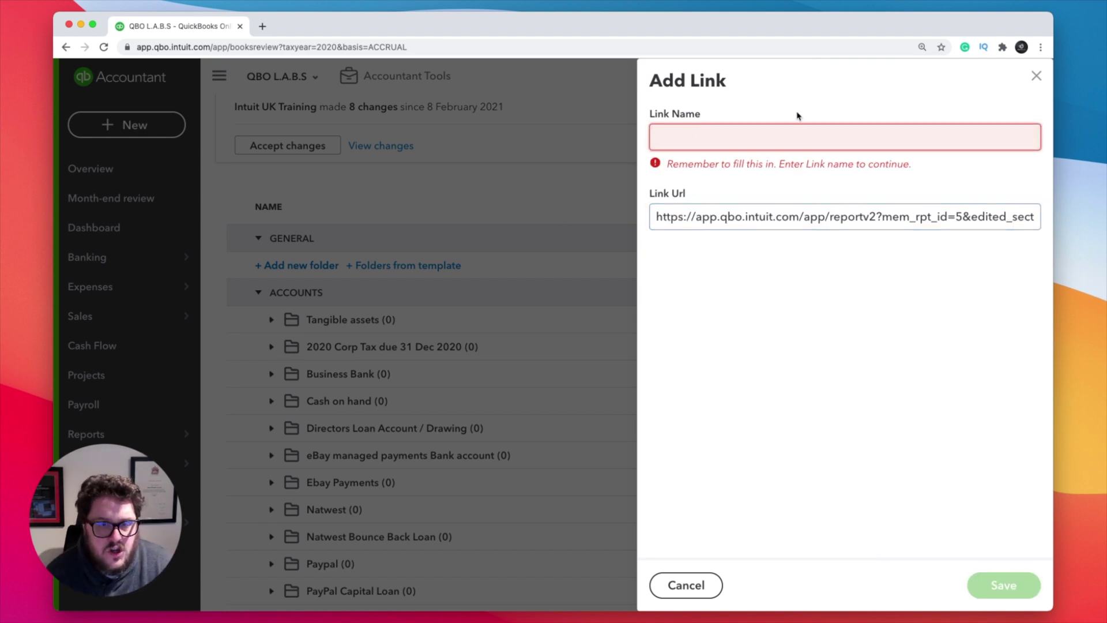
pyautogui.write('Cash Report')
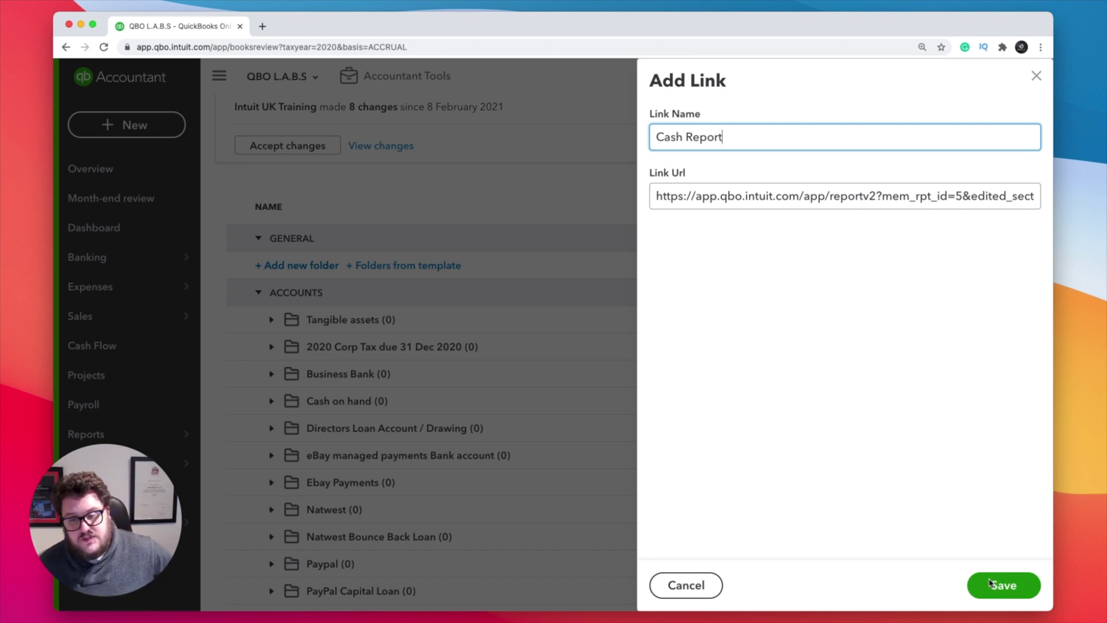
pyautogui.click(1002, 584)
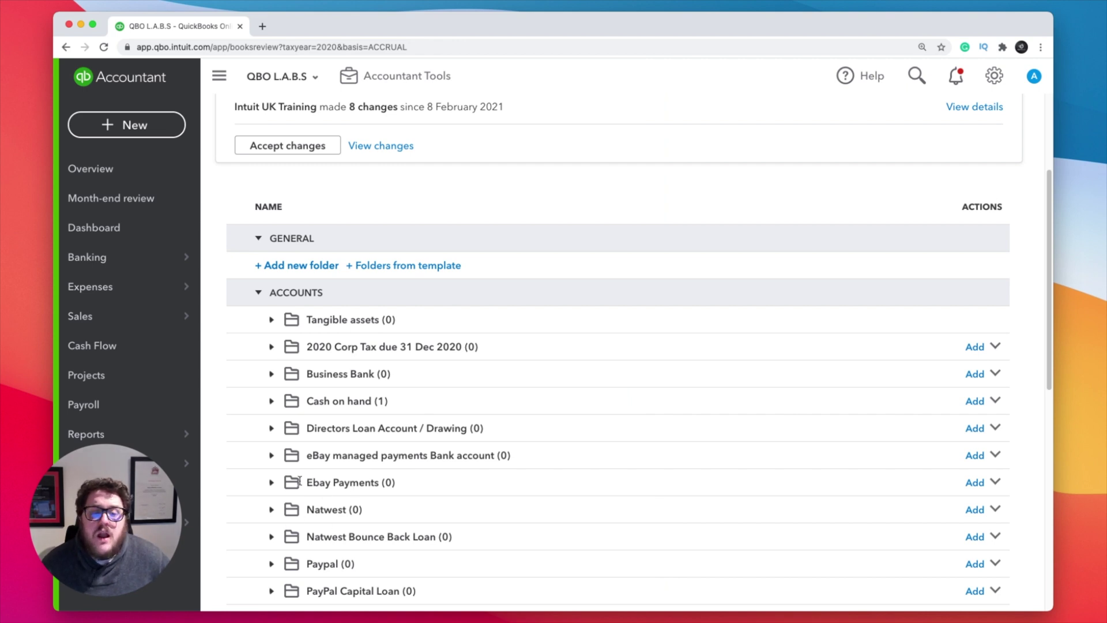
# Expand the Cash on hand folder and open the Cash Report link
pyautogui.click(273, 401)
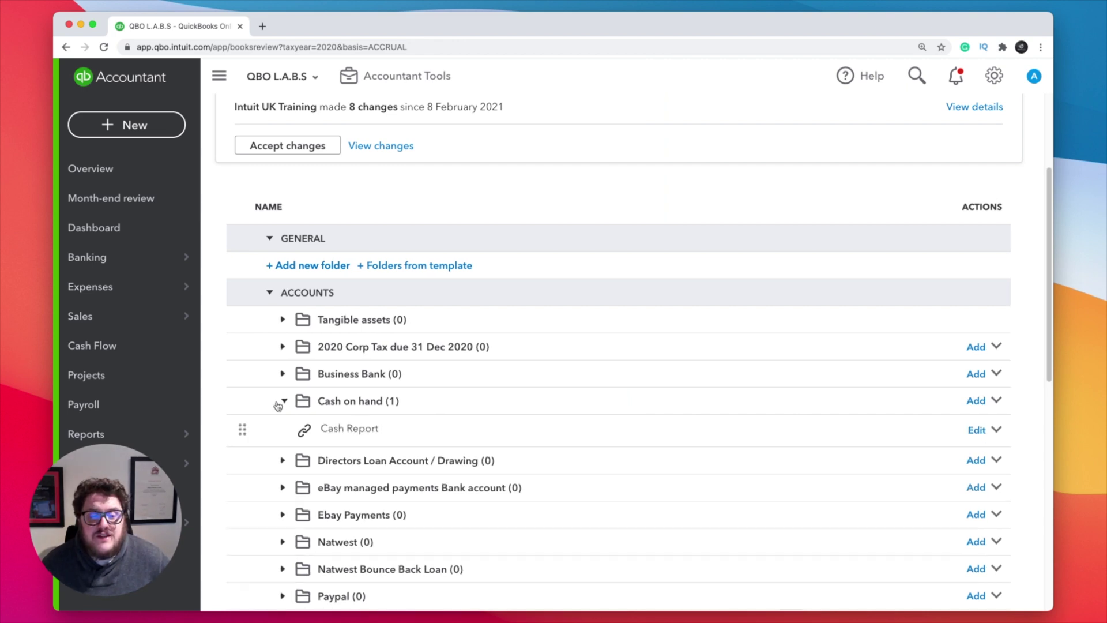
pyautogui.click(349, 429)
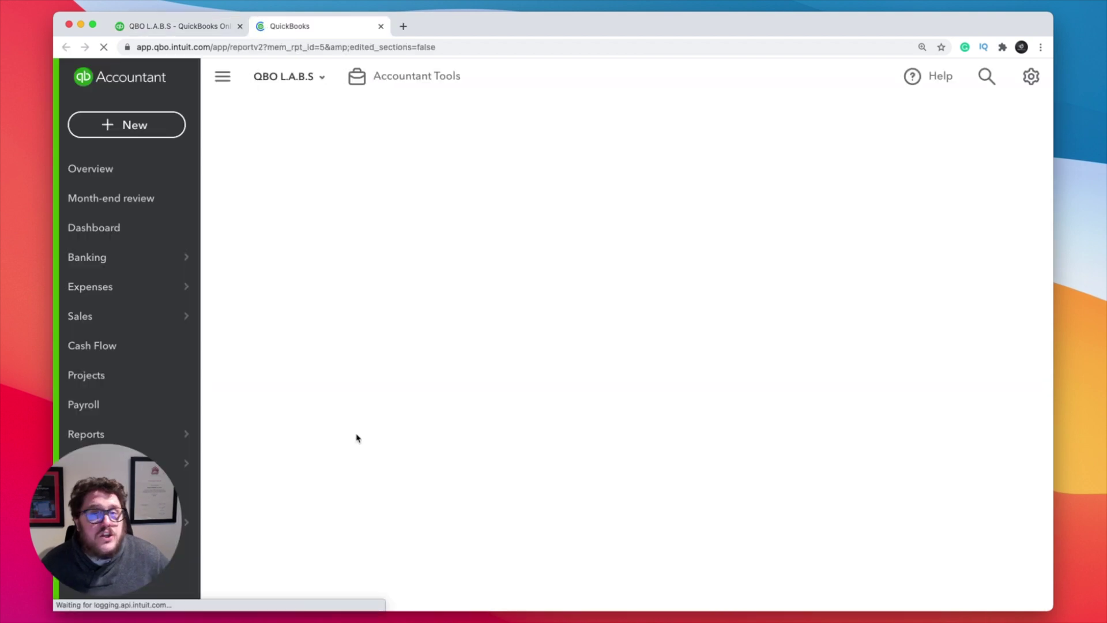
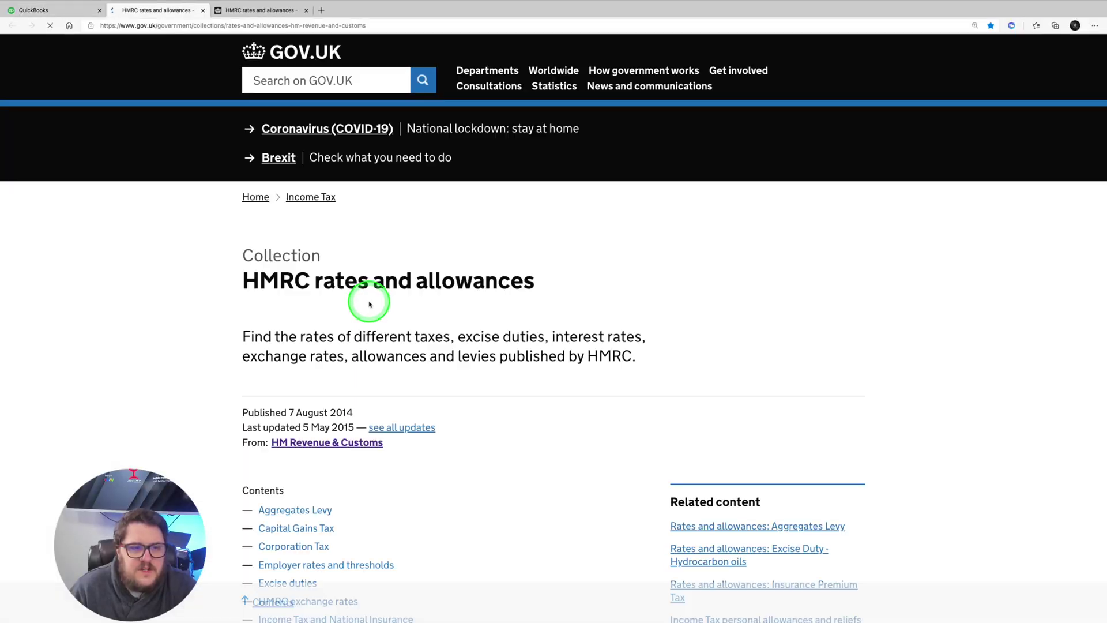
# Return to the Workpapers documents and examine the account folders, including the subfolders within Expenses
pyautogui.click(43, 18)
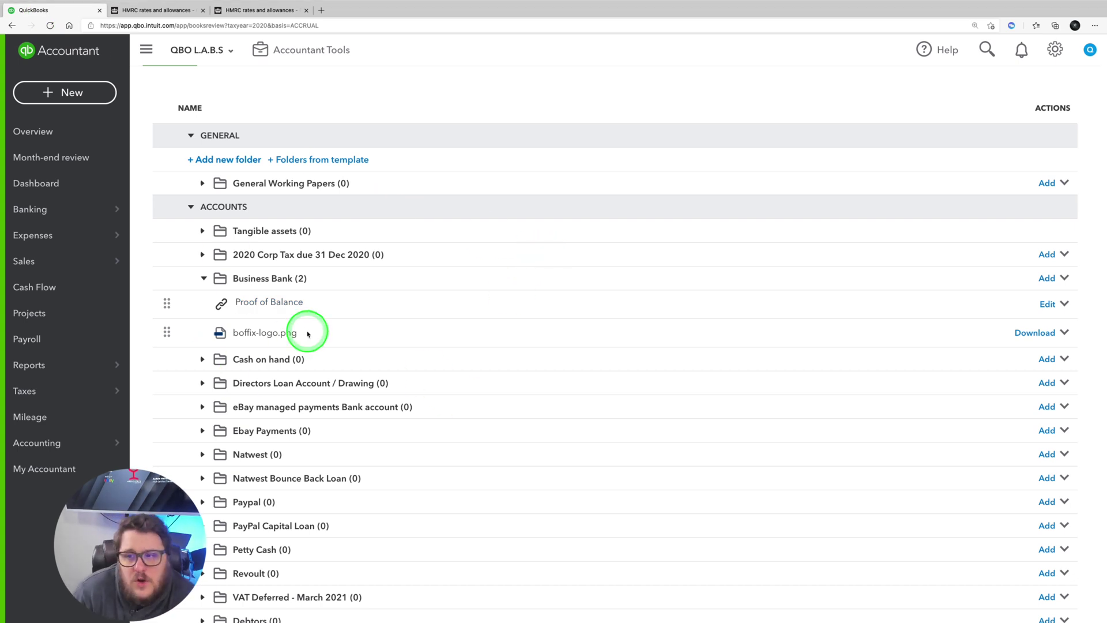
pyautogui.scroll(2, 365, 265)
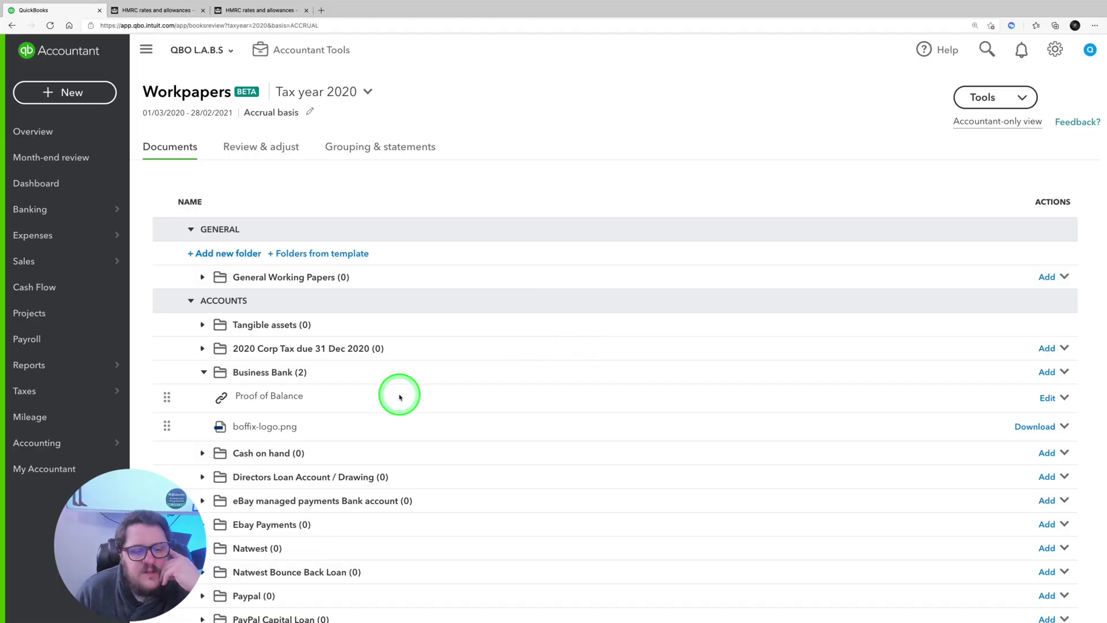
pyautogui.scroll(-2, 457, 403)
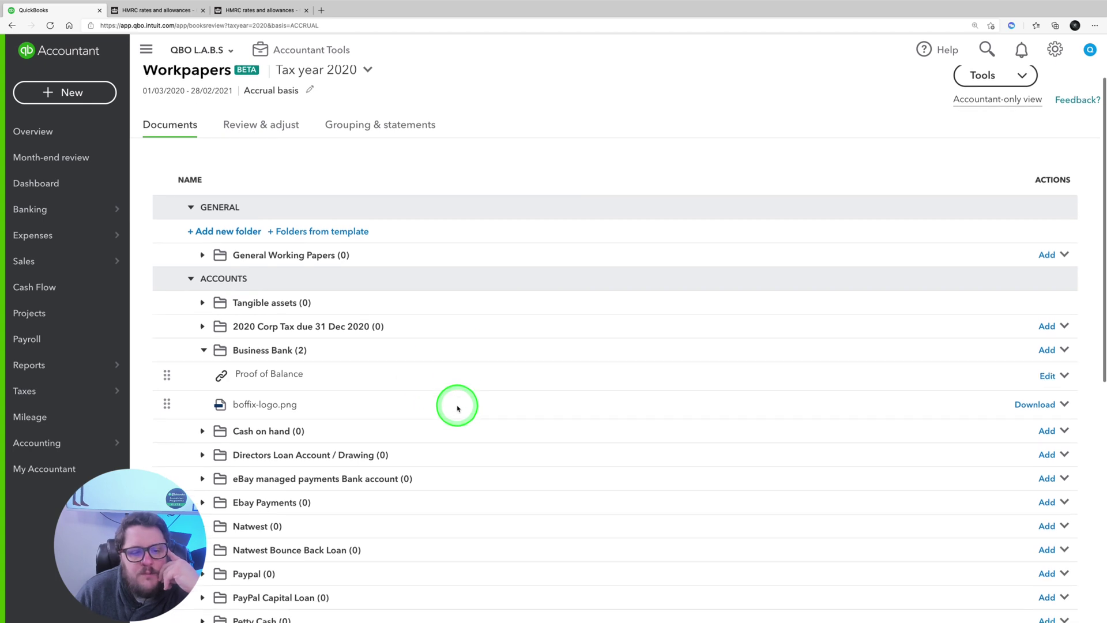
pyautogui.scroll(-10, 346, 450)
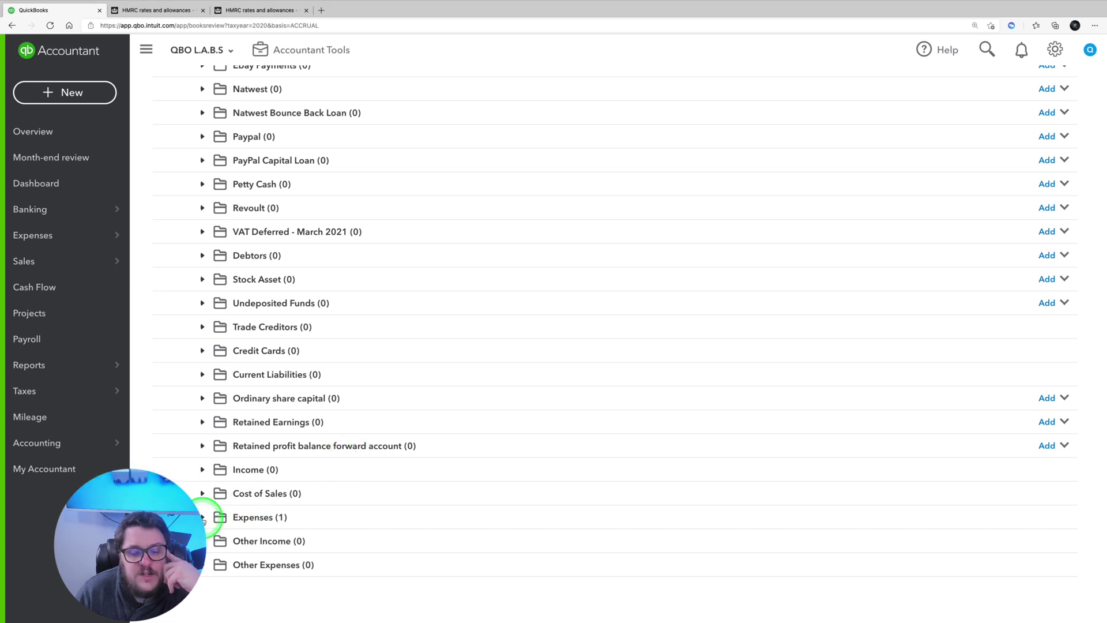
pyautogui.click(203, 517)
pyautogui.scroll(-5, 354, 518)
pyautogui.scroll(-8, 406, 528)
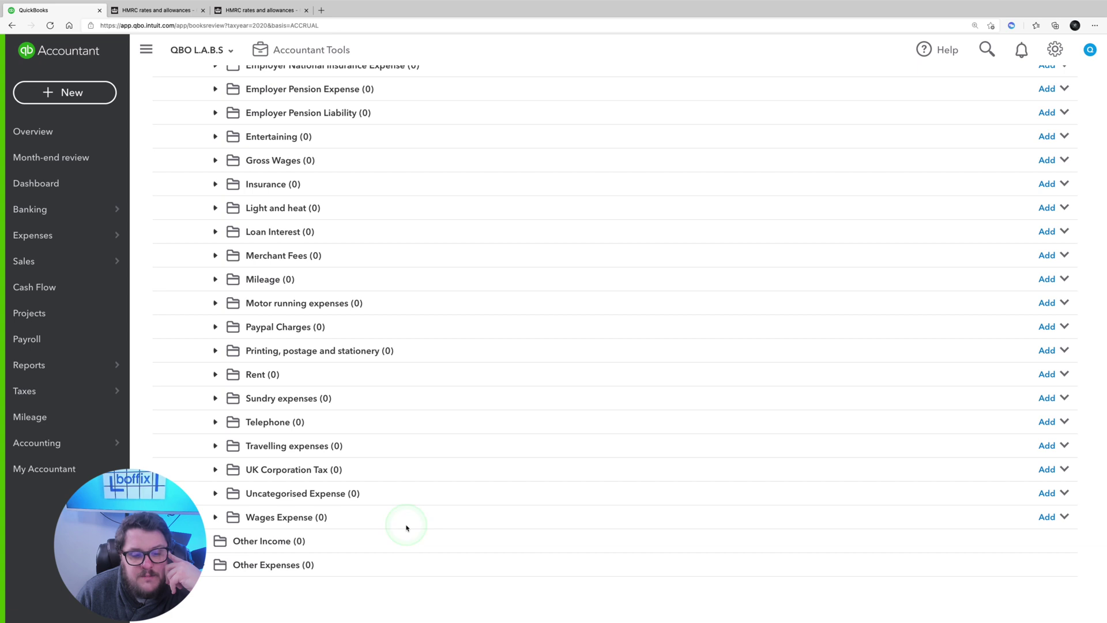
pyautogui.scroll(15, 407, 528)
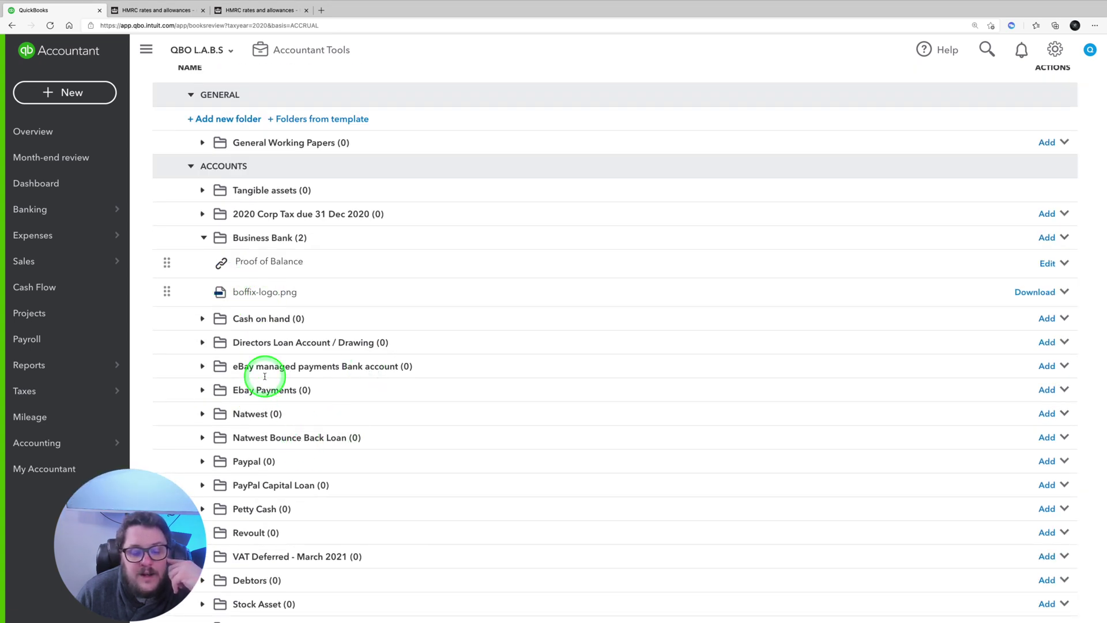
pyautogui.scroll(-2, 259, 361)
pyautogui.scroll(-2, 258, 354)
pyautogui.scroll(4, 254, 351)
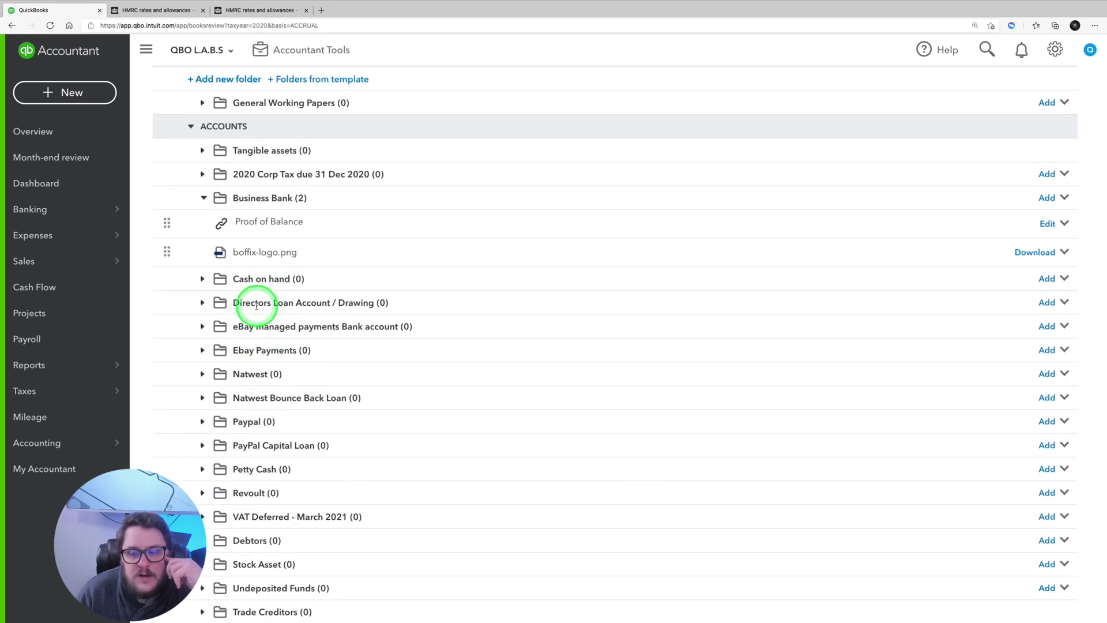
pyautogui.scroll(3, 256, 304)
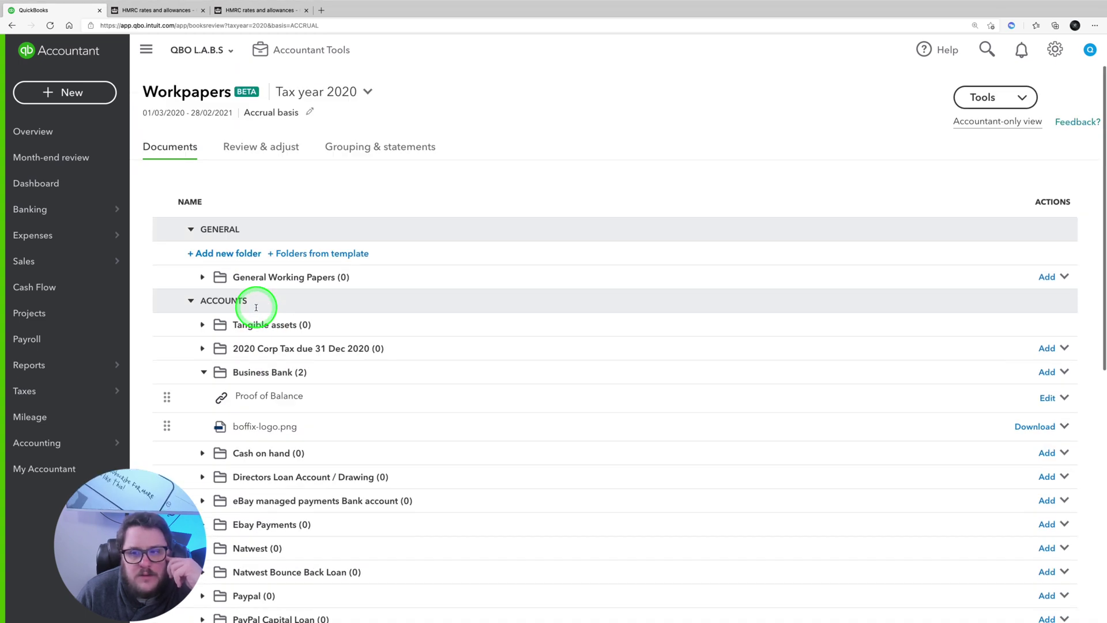
# Go to Review & adjust and hide the £ Change and % Change columns in the balance sheet
pyautogui.click(257, 154)
pyautogui.click(616, 282)
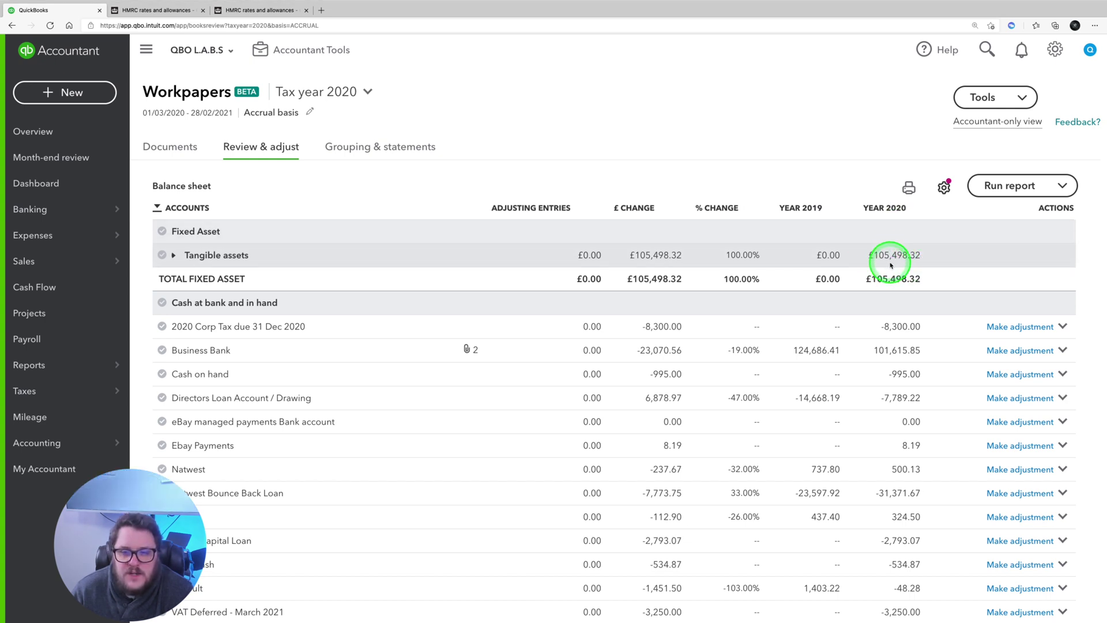
pyautogui.click(944, 188)
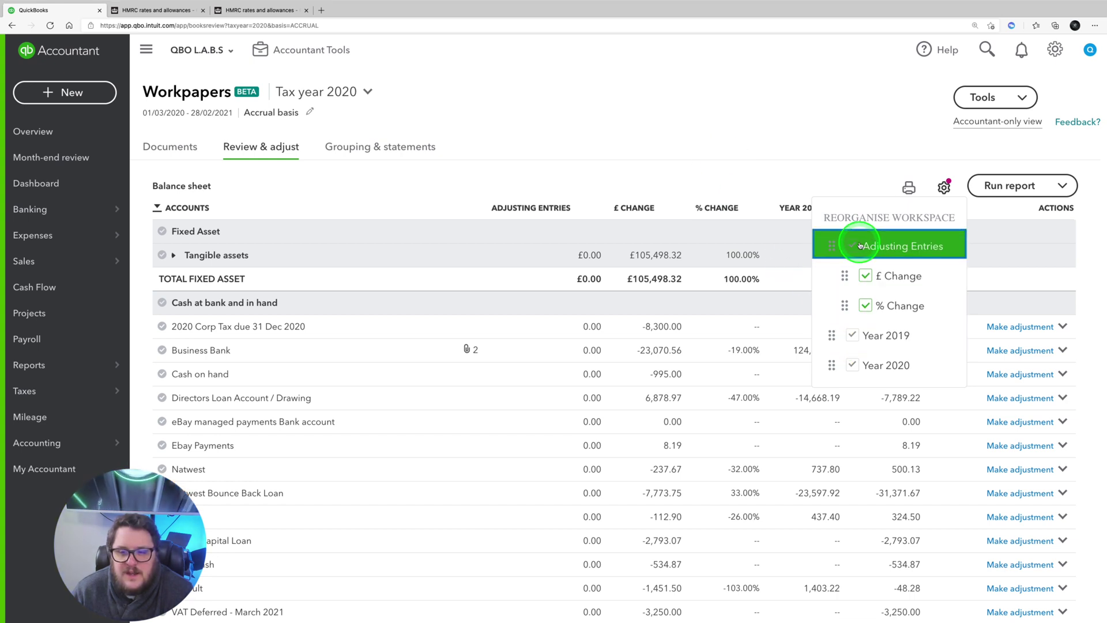
pyautogui.click(865, 276)
pyautogui.click(865, 305)
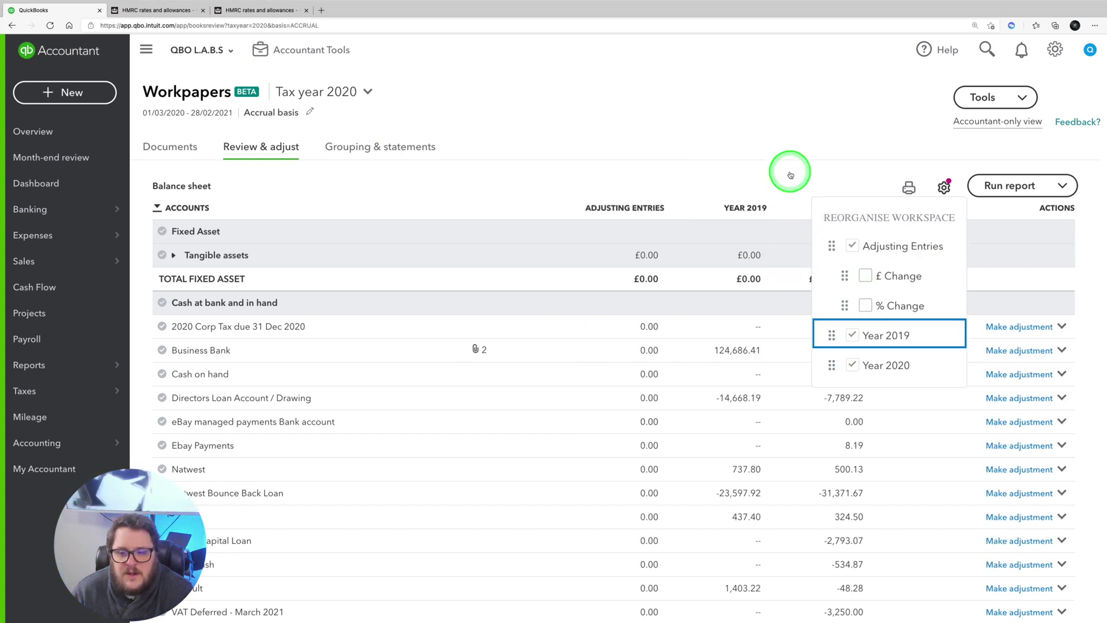
pyautogui.click(782, 139)
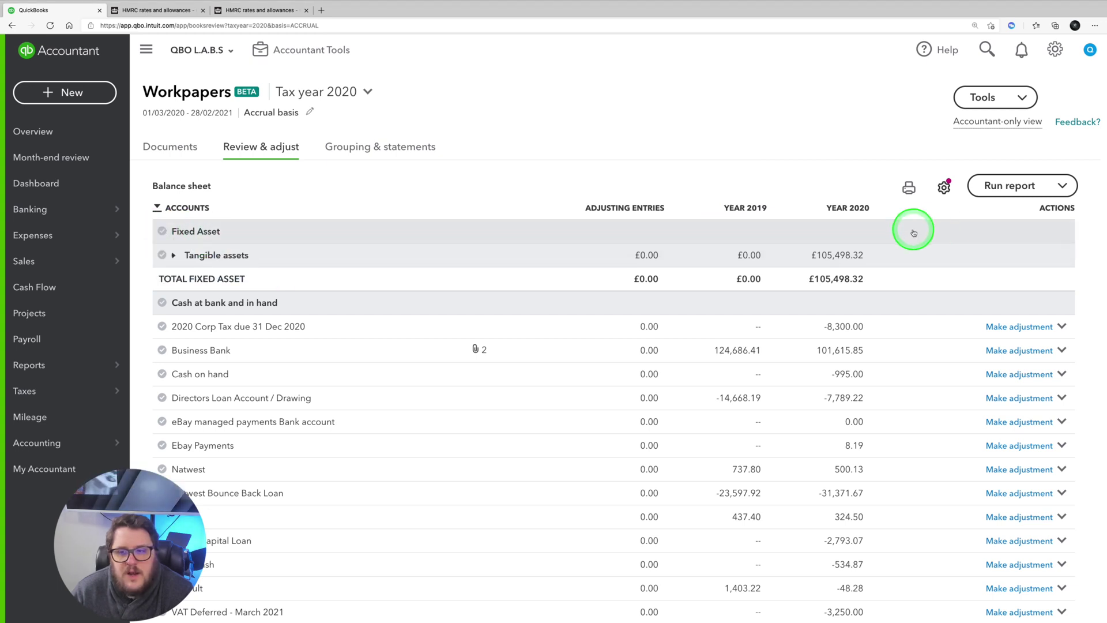
# Check the balance sheet's report export options, and mark the Tangible assets row as reviewed
pyautogui.click(1011, 188)
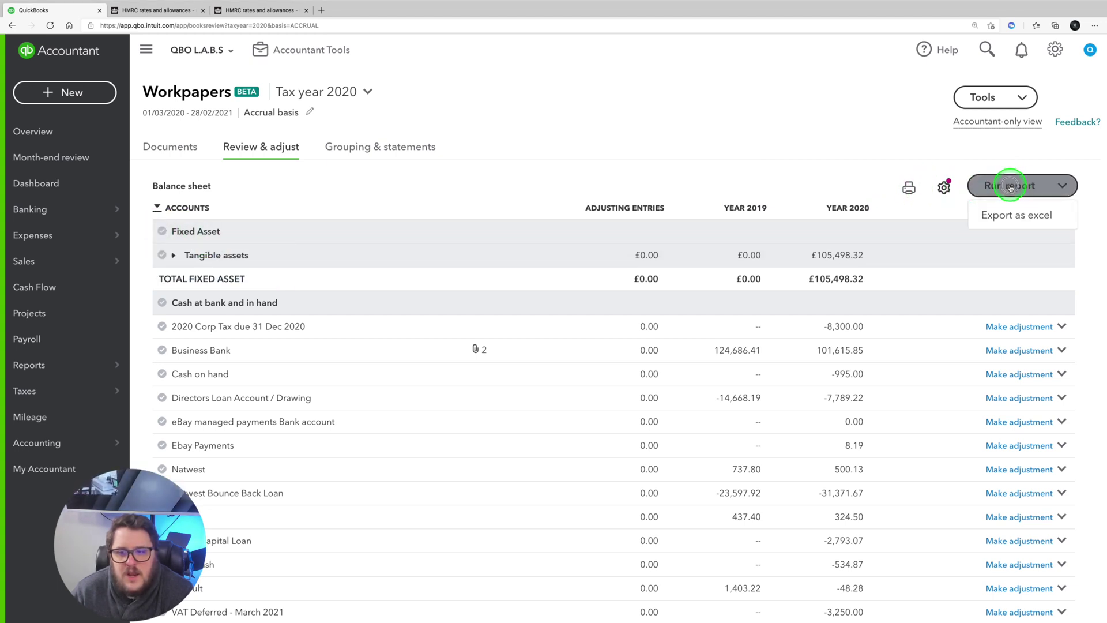
pyautogui.click(1032, 188)
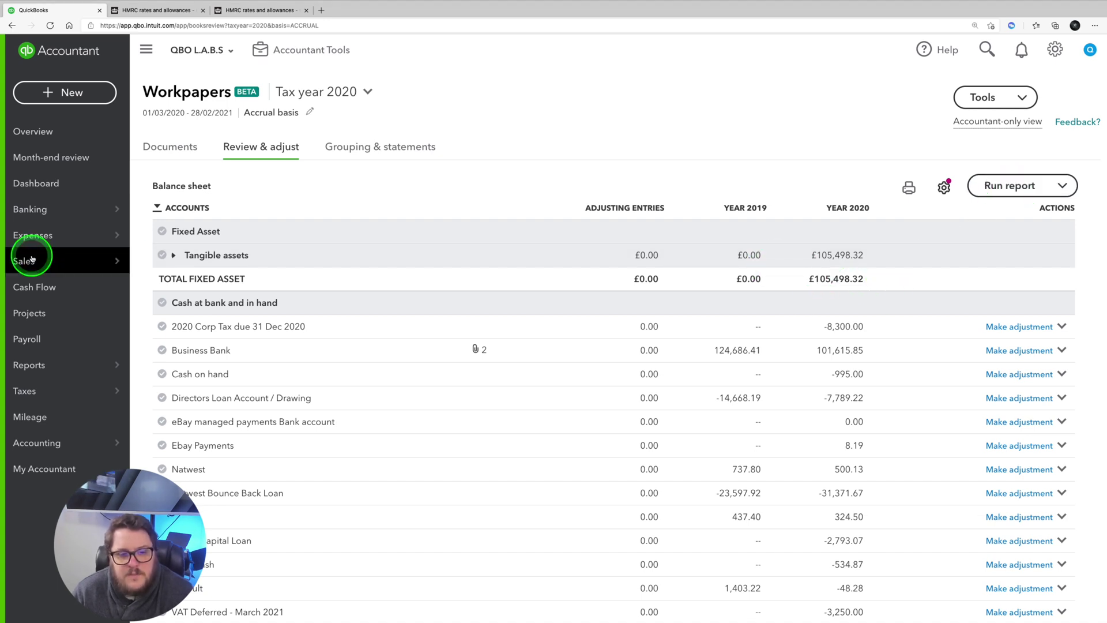
pyautogui.scroll(-1, 494, 267)
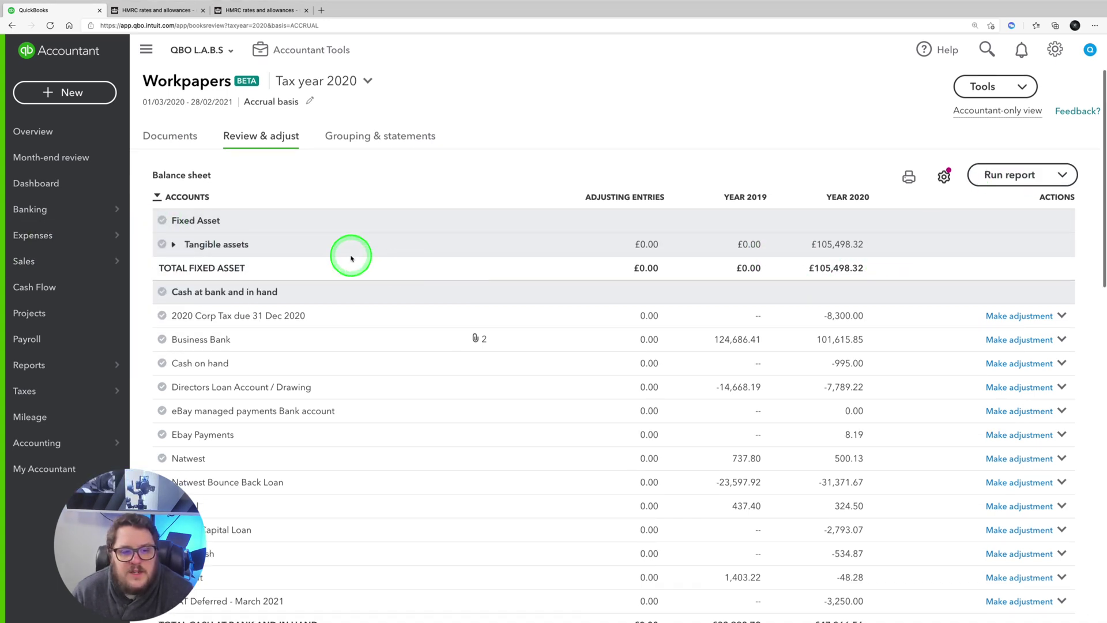
pyautogui.click(164, 244)
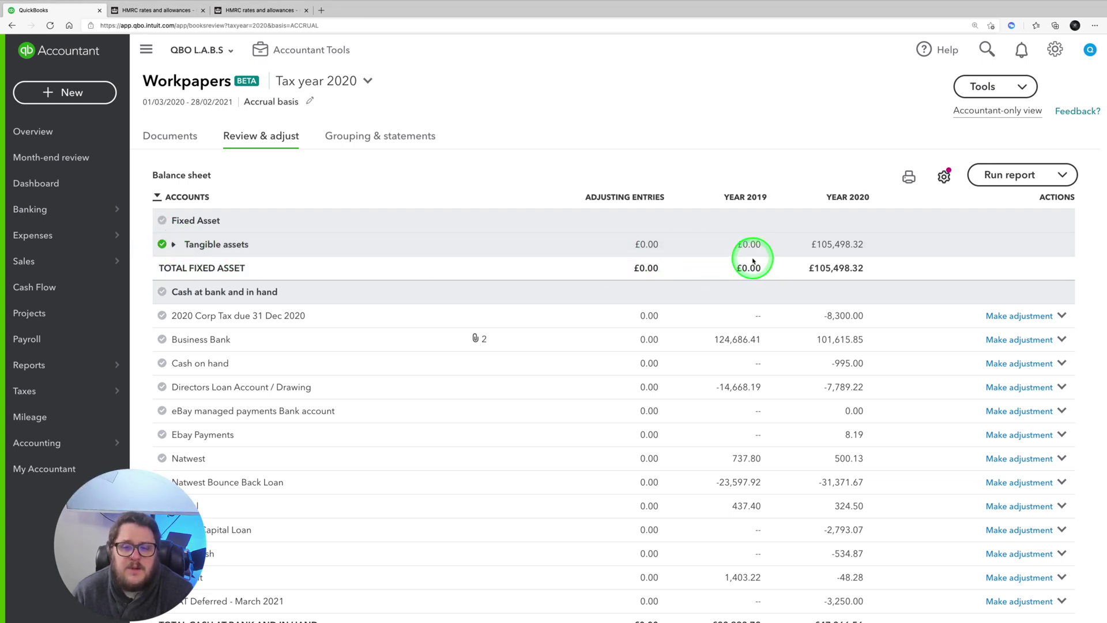
# Mark the 2020 Corp Tax due 31 Dec 2020 account as reviewed and check the actions available for Business Bank
pyautogui.scroll(-2, 715, 271)
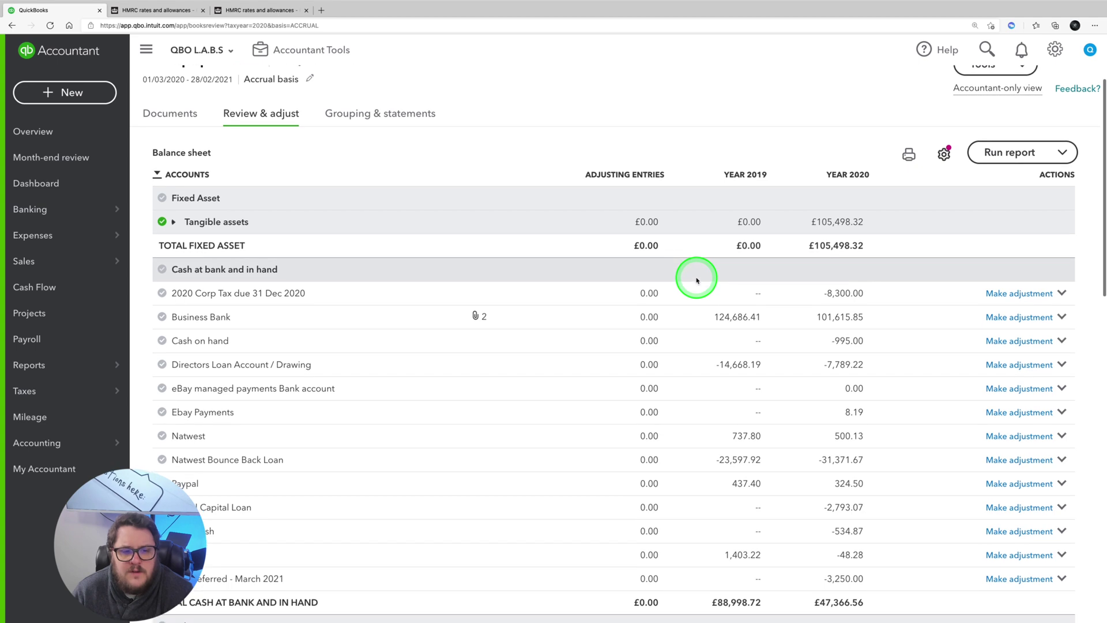
pyautogui.click(161, 295)
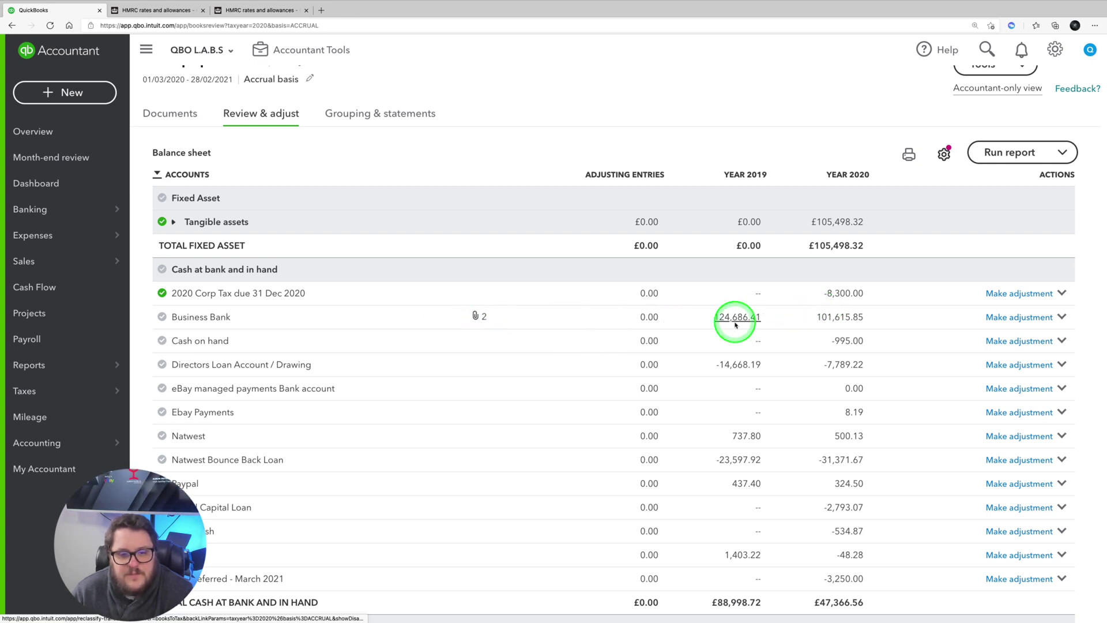
pyautogui.click(1059, 318)
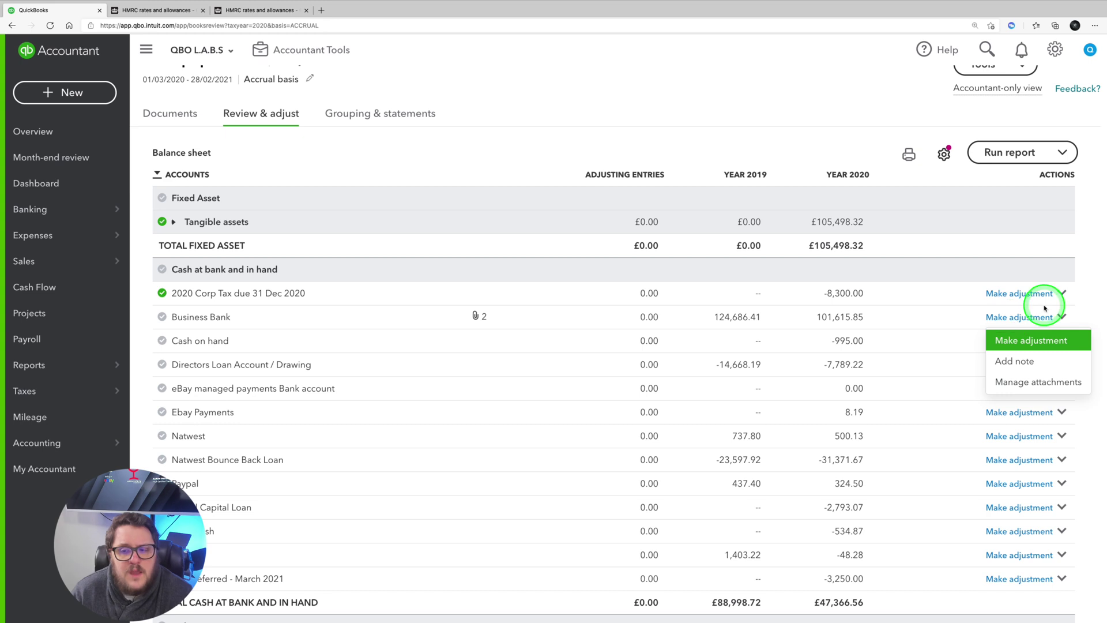
pyautogui.click(1094, 293)
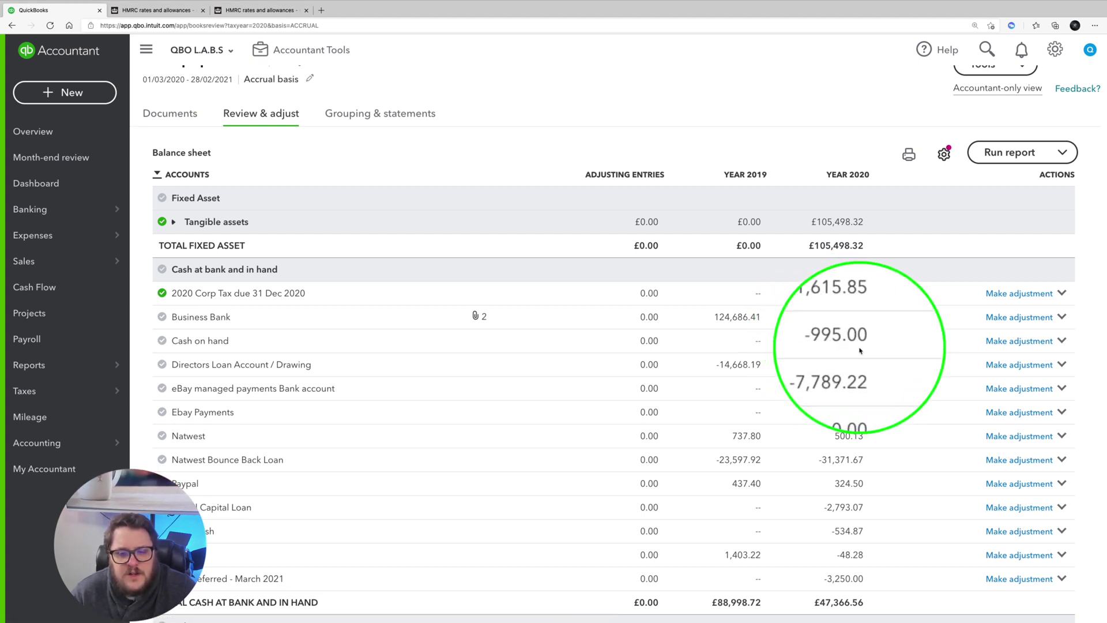
# Add and save the note "Expected Balance of £0" on the Cash on hand account
pyautogui.click(1062, 340)
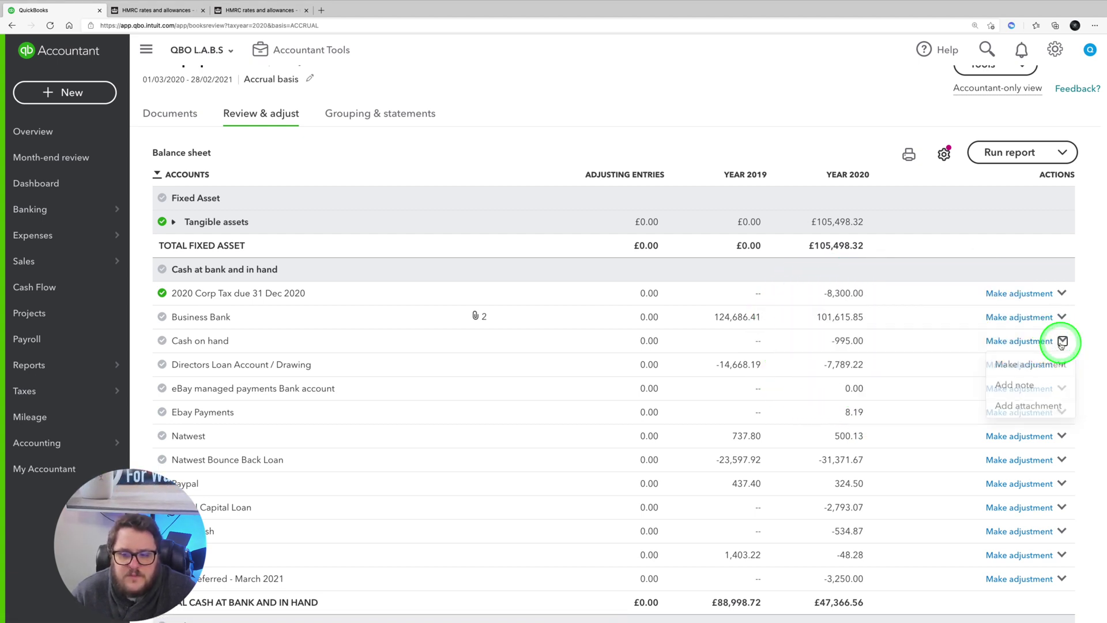
pyautogui.click(1026, 385)
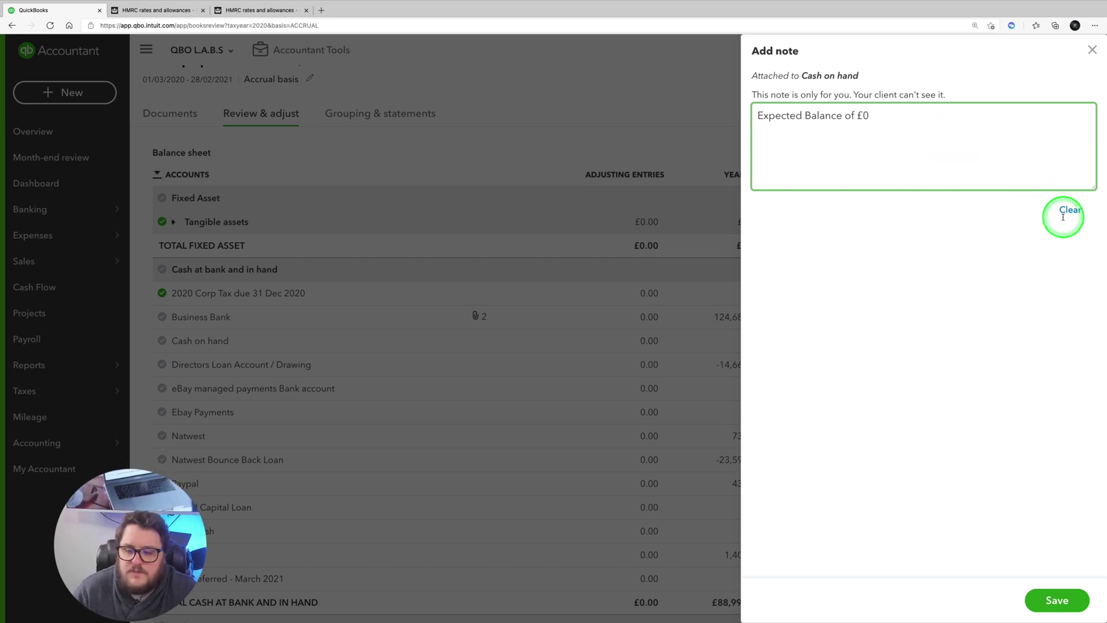
pyautogui.click(1059, 600)
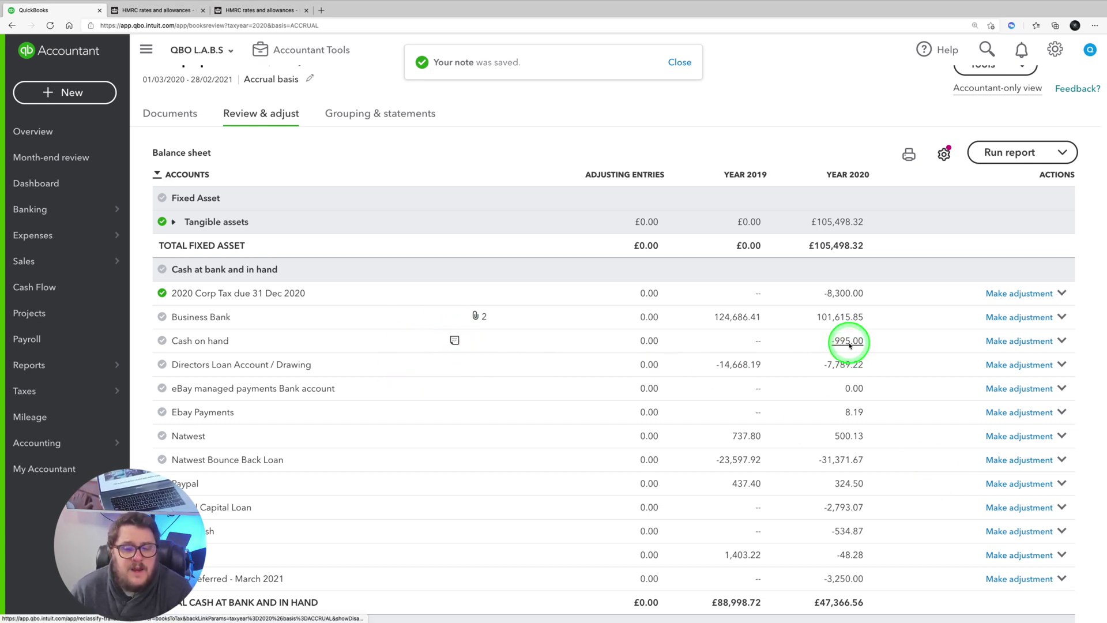
# Start an adjustment for Cash on hand and set the journal number to YE Adj
pyautogui.click(1062, 340)
pyautogui.click(1045, 339)
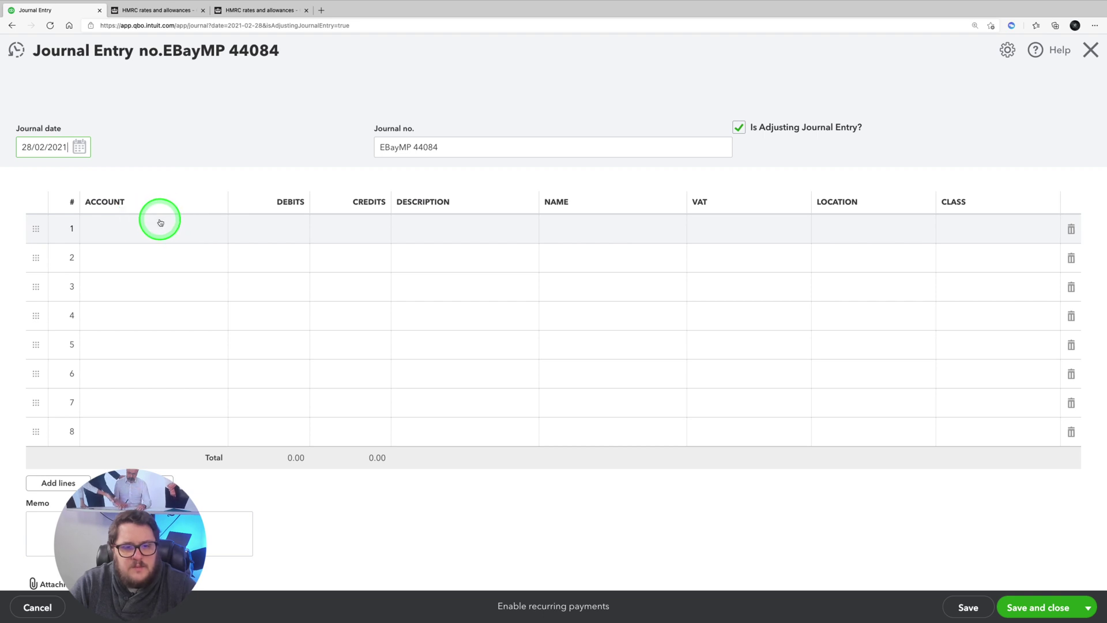
pyautogui.doubleClick(460, 146)
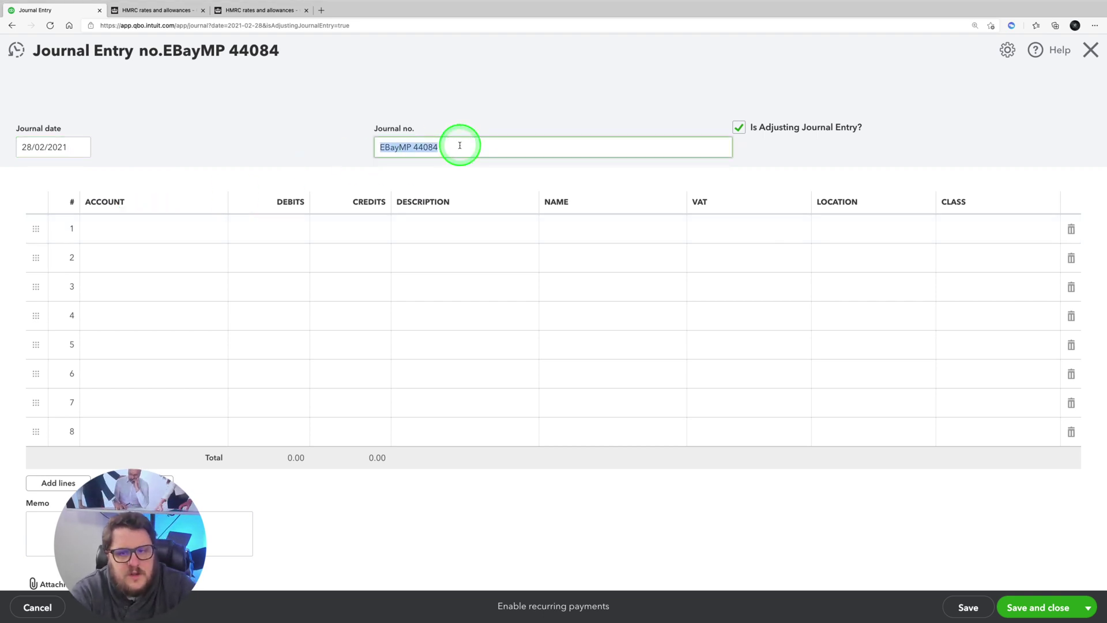
pyautogui.write('YE Adj')
# Fill in the journal's first line with a 995.00 debit to Cash on hand
pyautogui.press('Tab')
pyautogui.write('cas')
pyautogui.press('Down')
pyautogui.press('Tab')
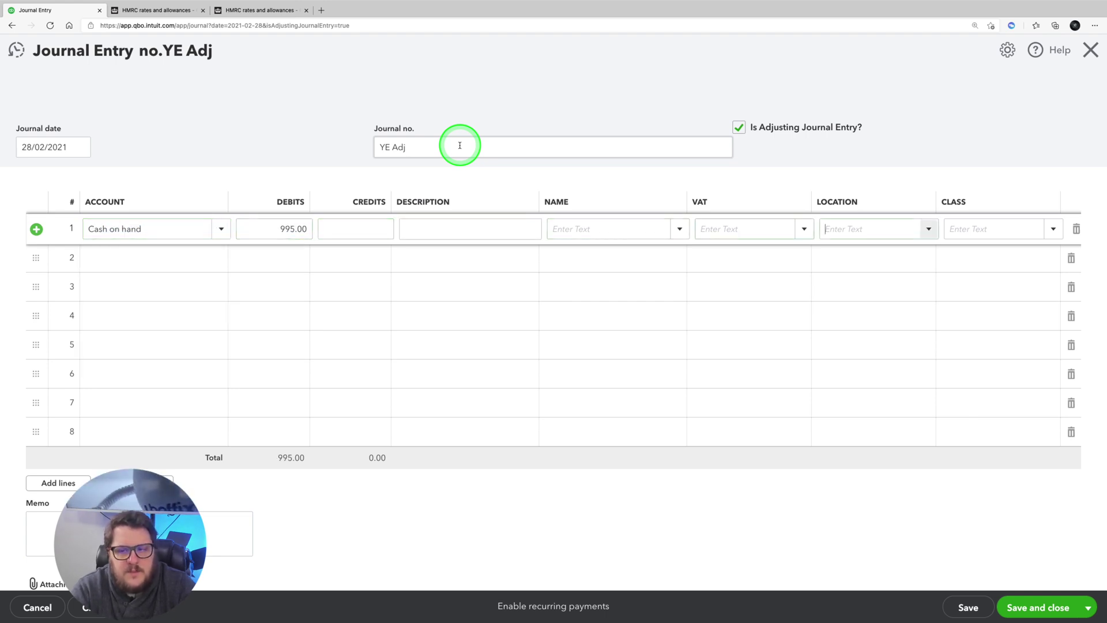
pyautogui.press('Tab')
# Fill in the journal's second line with a 995.00 credit to Directors Loan Account / Drawing
pyautogui.write('Dir')
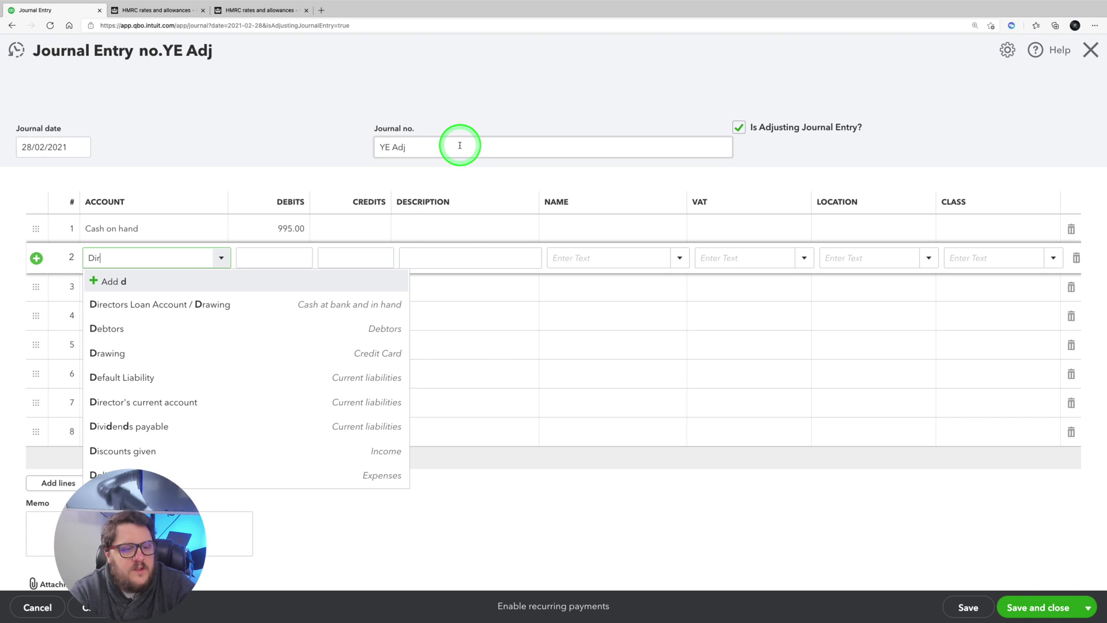
pyautogui.write('ect')
pyautogui.press('Down')
pyautogui.press('Tab')
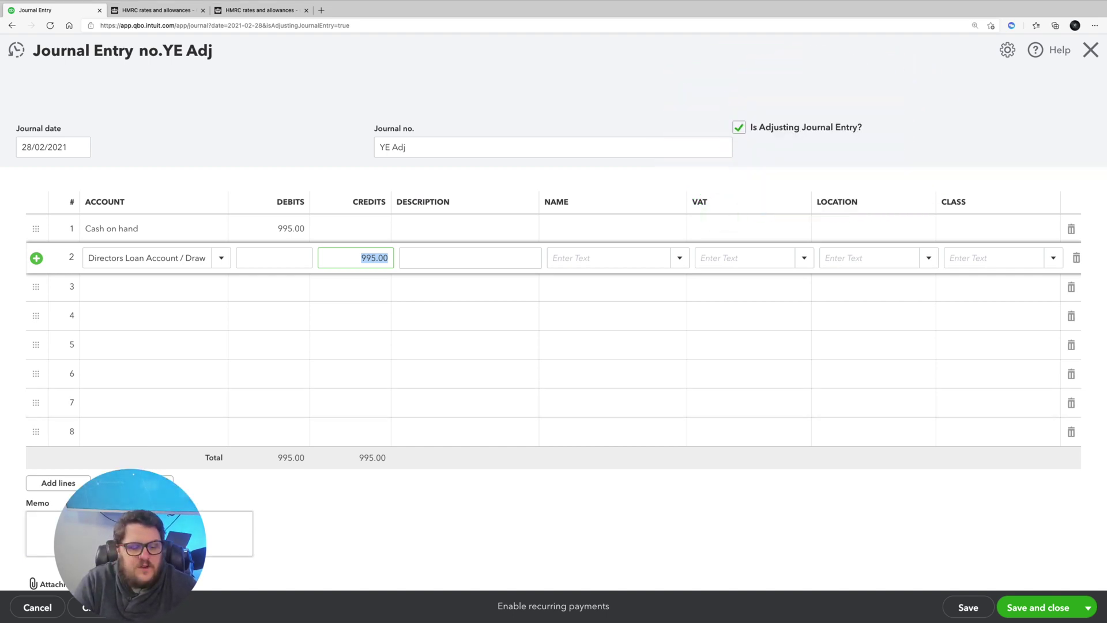
# Save and close the adjusting journal entry, and accept the resulting change in Review & adjust
pyautogui.scroll(-2, 875, 136)
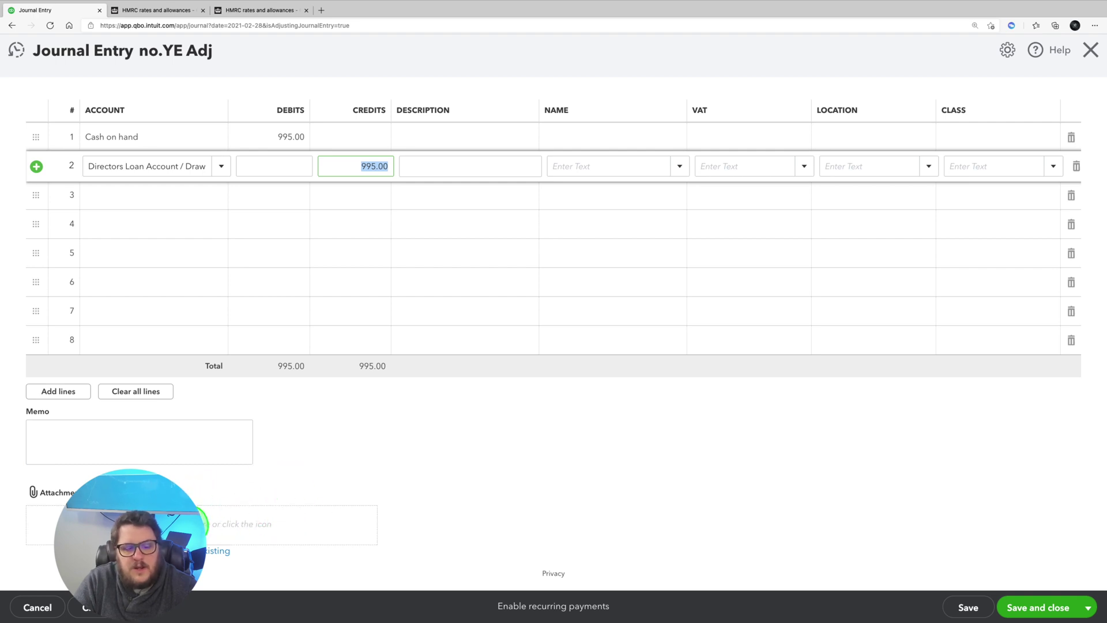
pyautogui.scroll(3, 675, 522)
pyautogui.click(1049, 611)
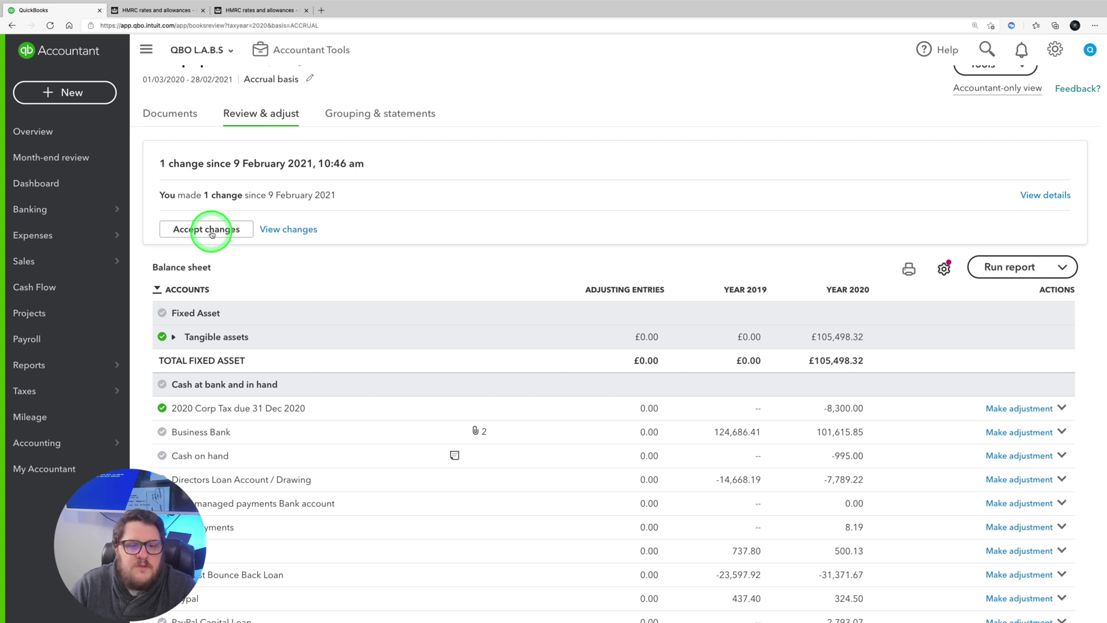
pyautogui.click(204, 229)
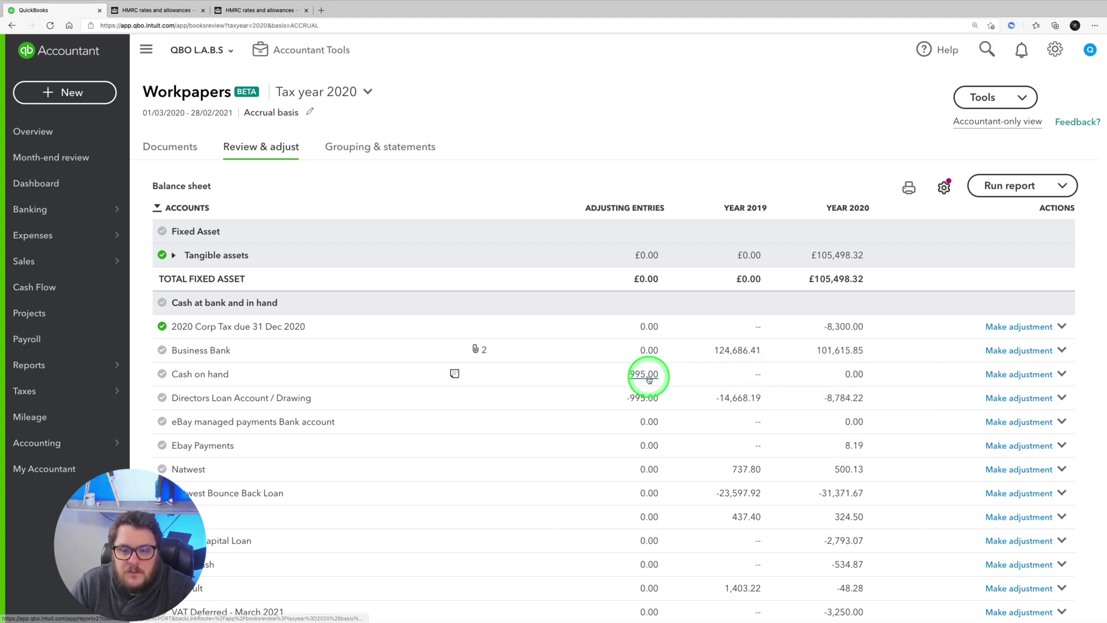
# Mark Business Bank, Cash on hand and Directors Loan Account / Drawing as reviewed, and check the actions for Ebay Payments
pyautogui.scroll(-1, 710, 406)
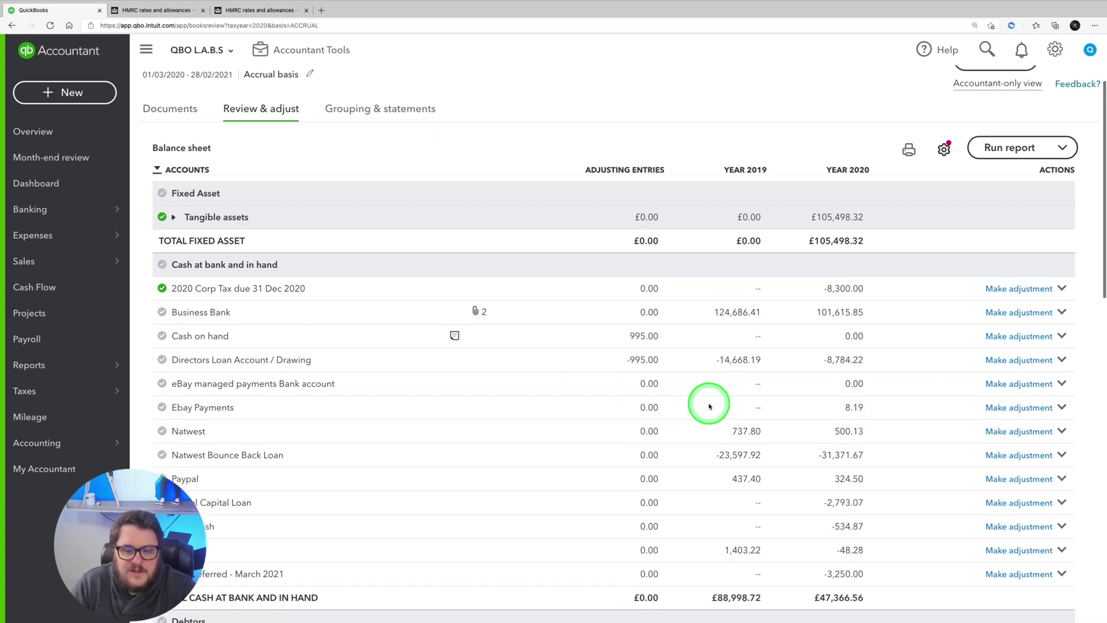
pyautogui.scroll(-3, 710, 406)
pyautogui.click(161, 209)
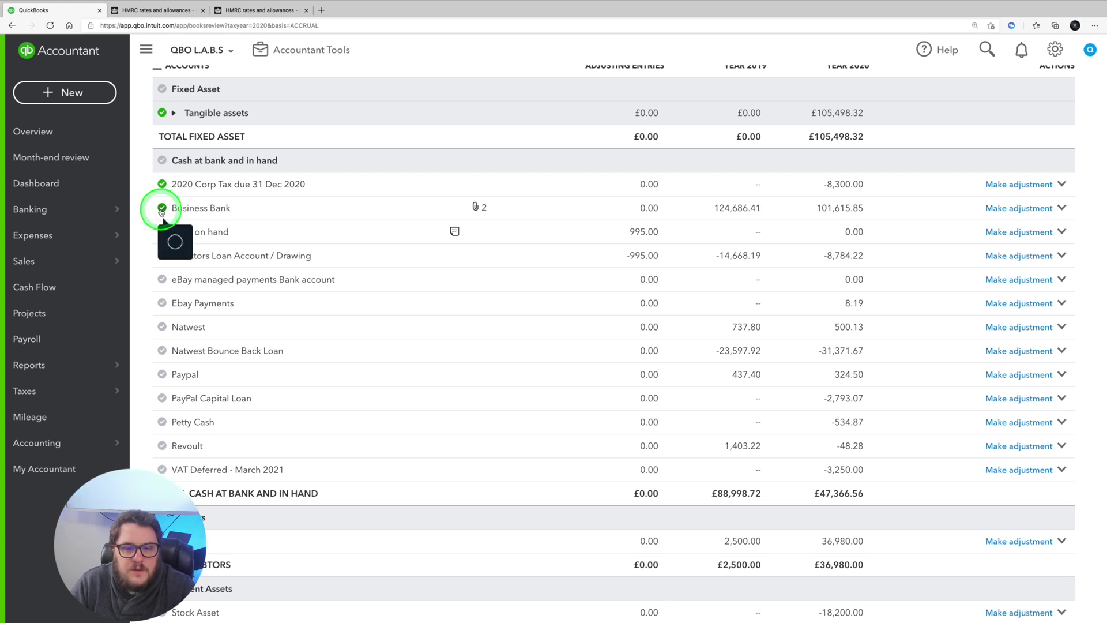
pyautogui.click(162, 231)
pyautogui.click(163, 255)
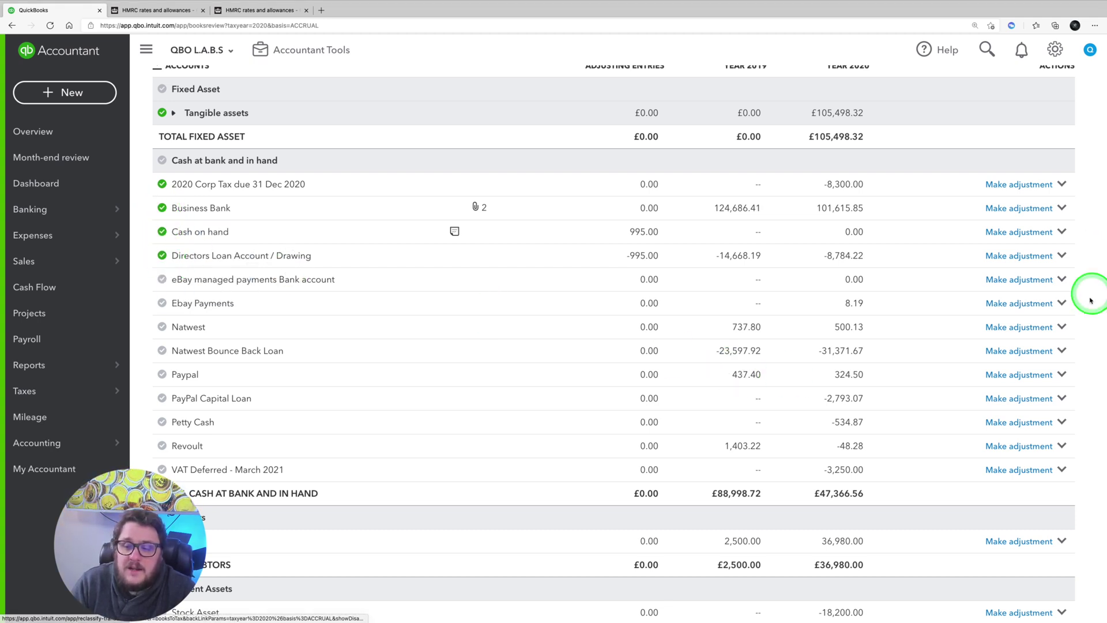
pyautogui.click(1063, 302)
pyautogui.click(1063, 303)
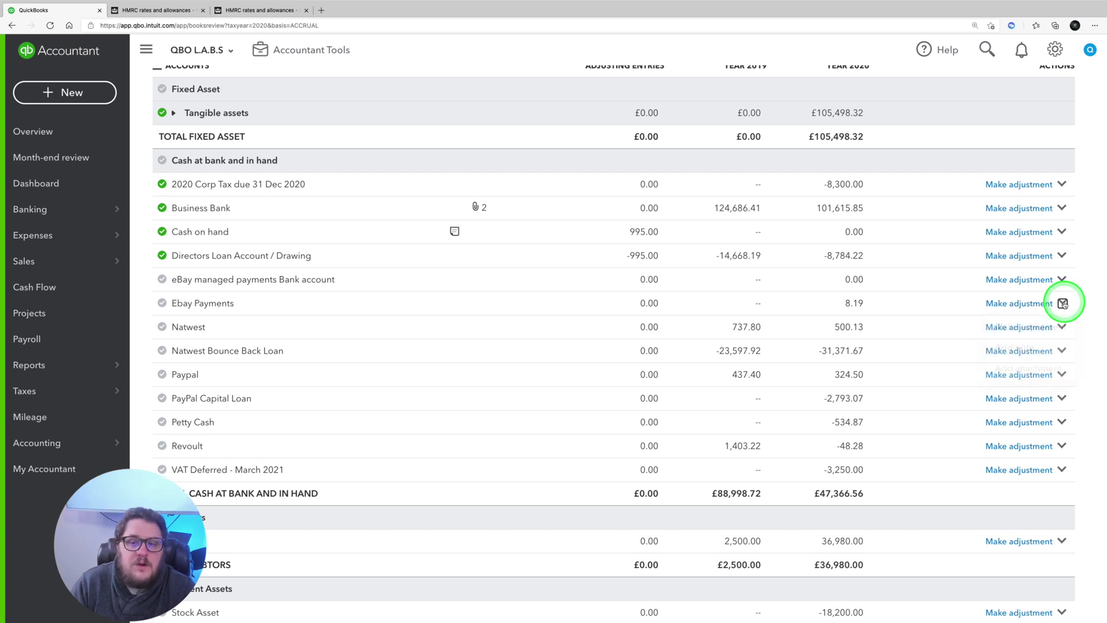
# Export the Review & adjust balance sheet as an Excel report
pyautogui.scroll(3, 711, 317)
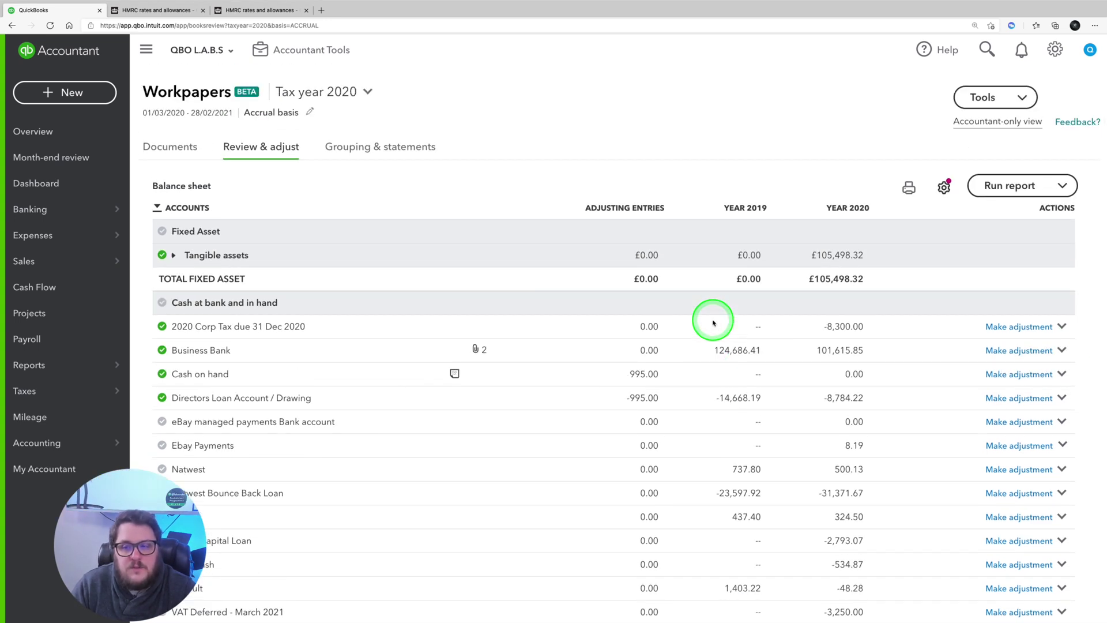
pyautogui.click(994, 182)
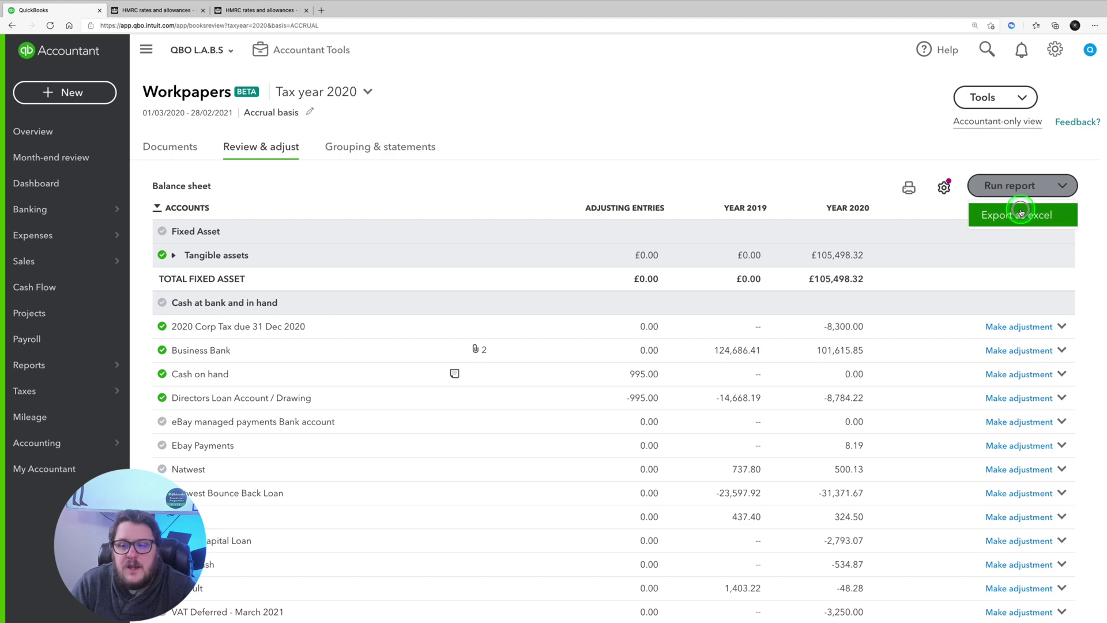
pyautogui.click(998, 214)
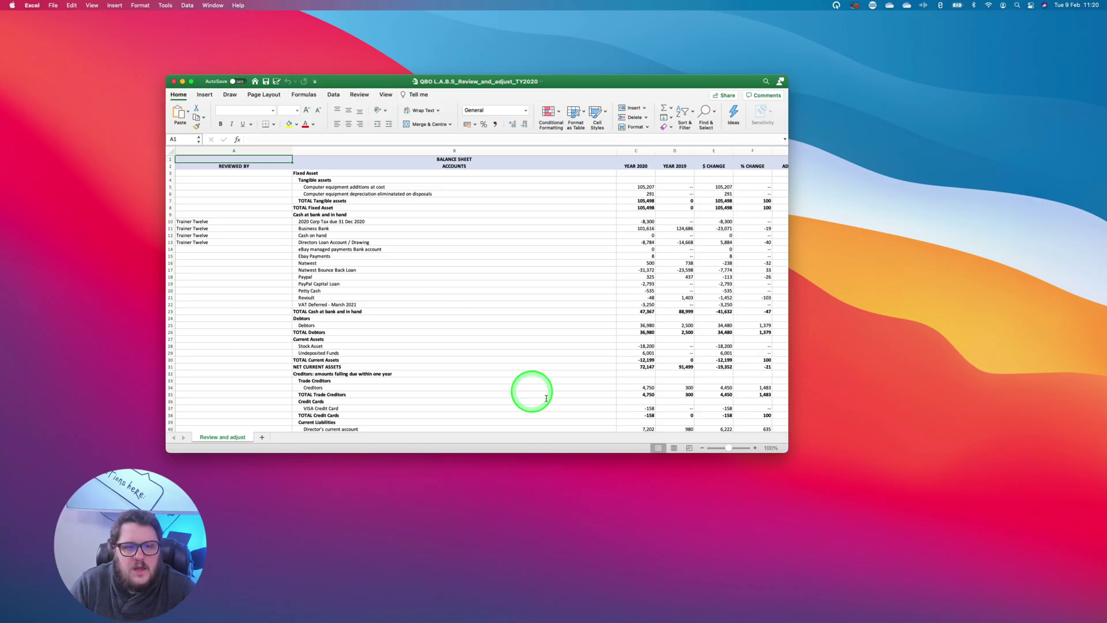
# Examine the exported Excel workbook's reviewer, account, adjusting entries, notes, attachments and URL links columns
pyautogui.click(208, 222)
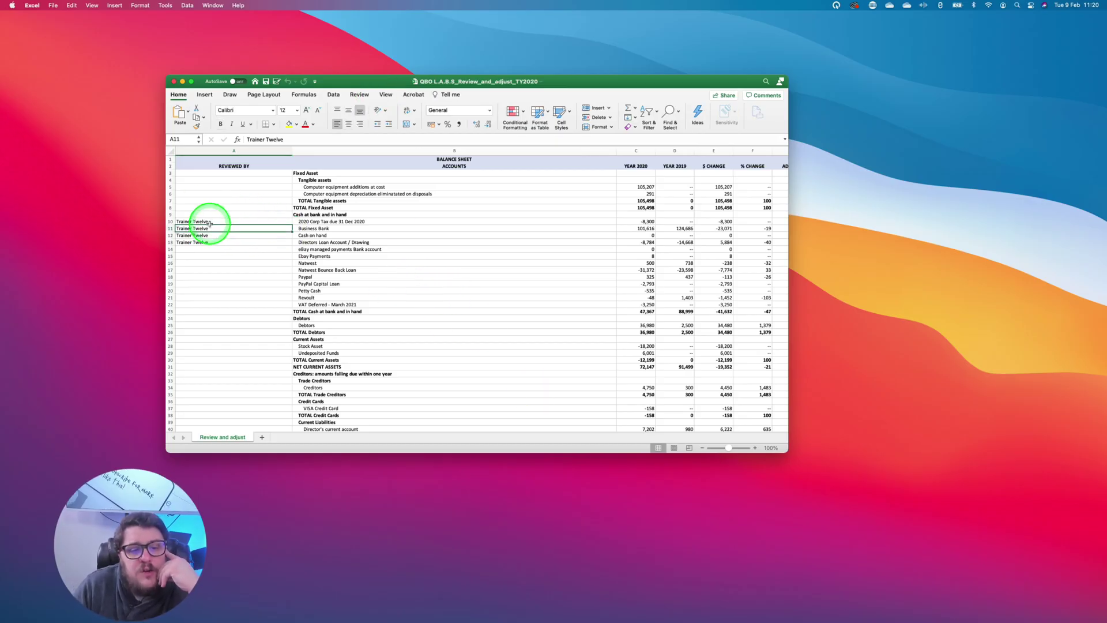
pyautogui.click(351, 179)
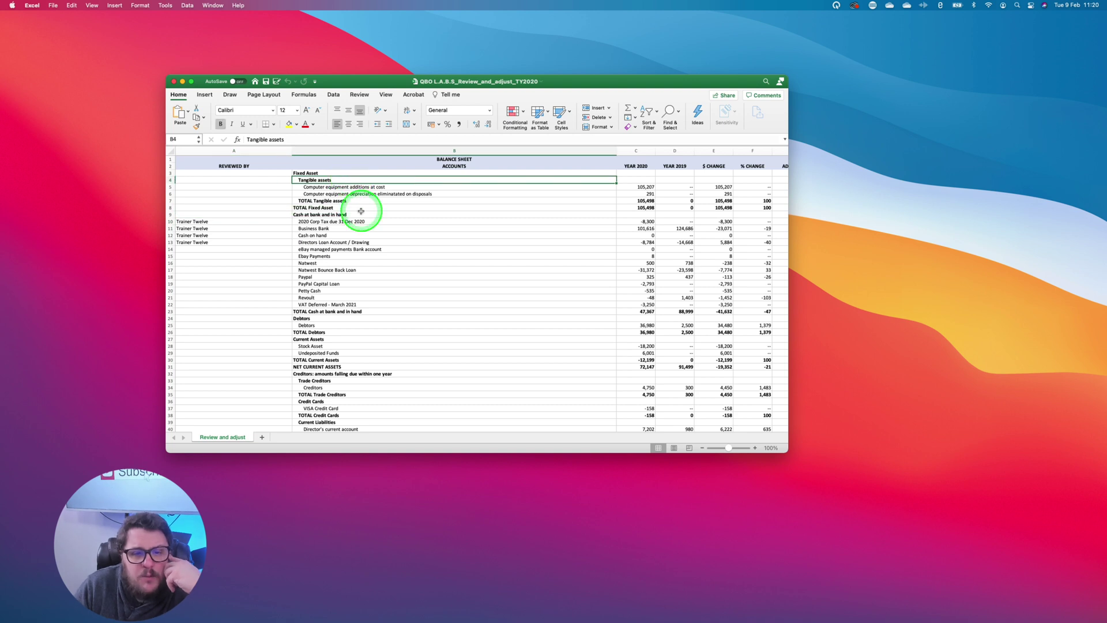
pyautogui.click(659, 206)
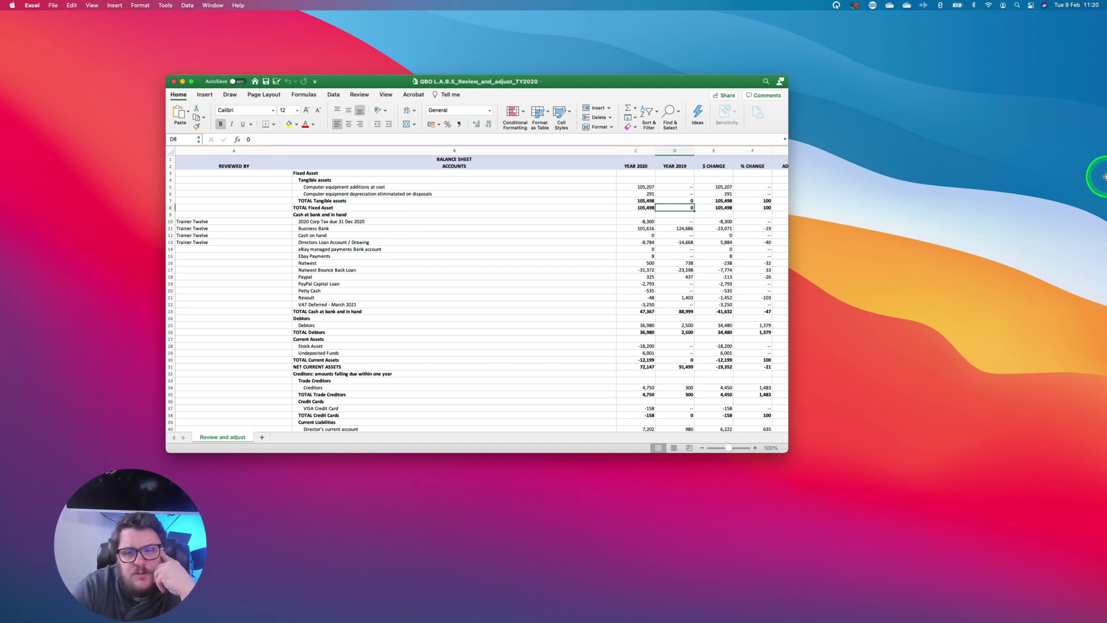
pyautogui.press('Right')
pyautogui.press('Right')
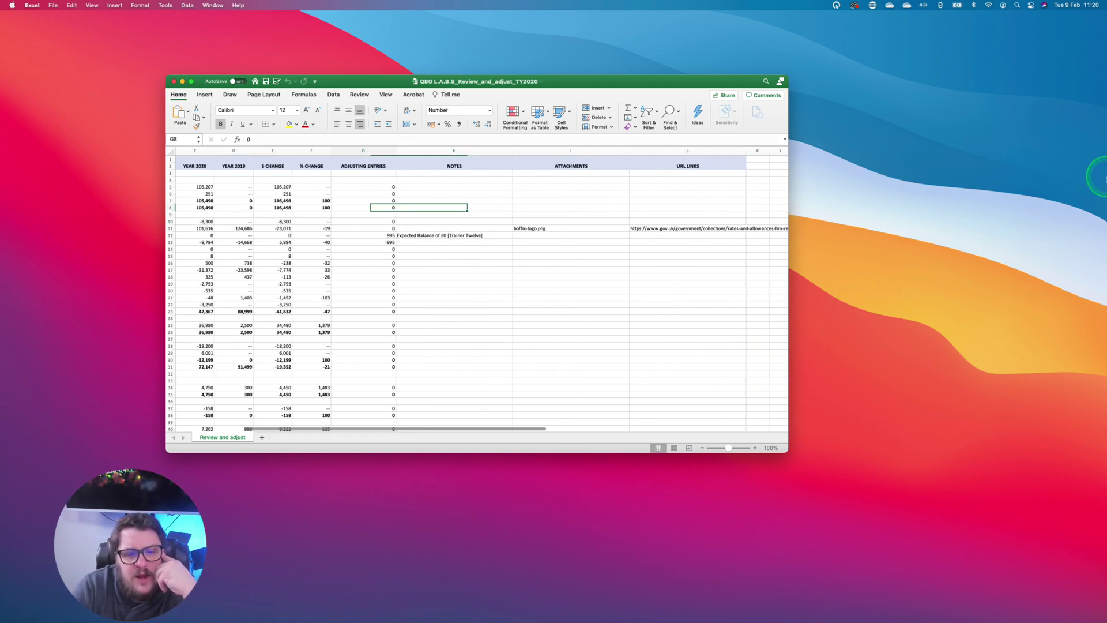
pyautogui.press('Right')
pyautogui.press('Up')
pyautogui.press('Right')
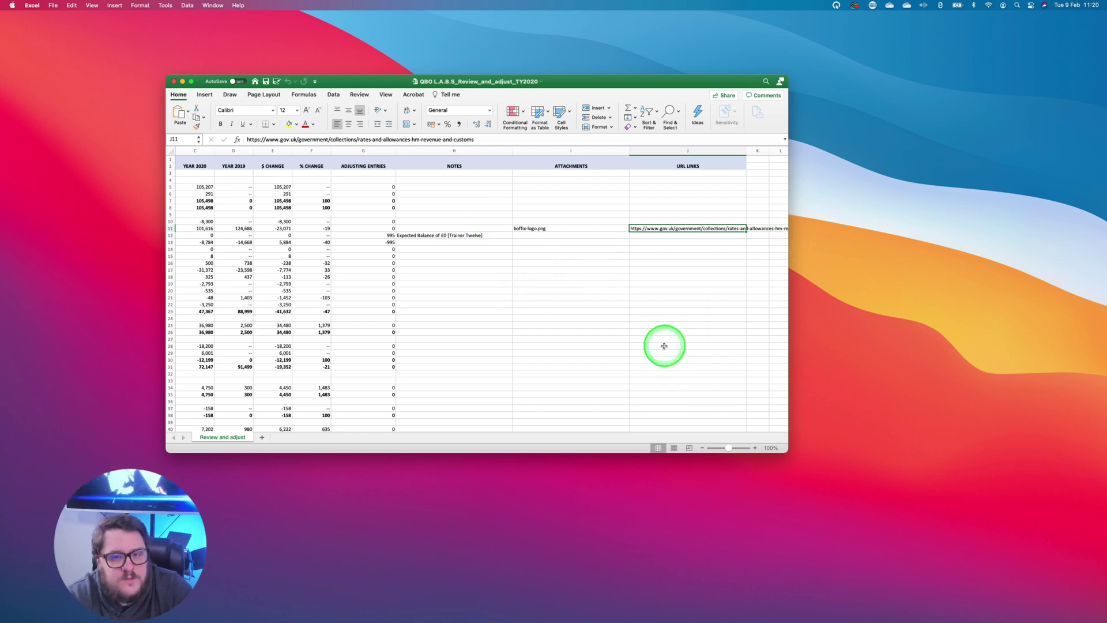
# Switch back to QuickBooks, open Grouping & statements and check its workspace column options
pyautogui.hotkey('ctrl', 'Right')
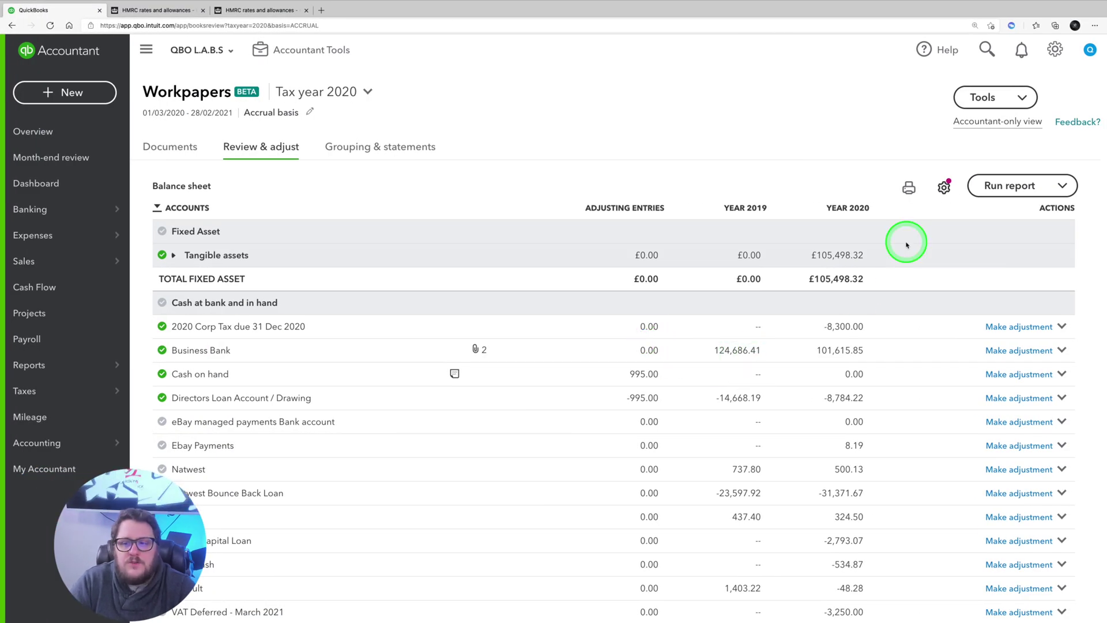
pyautogui.click(376, 148)
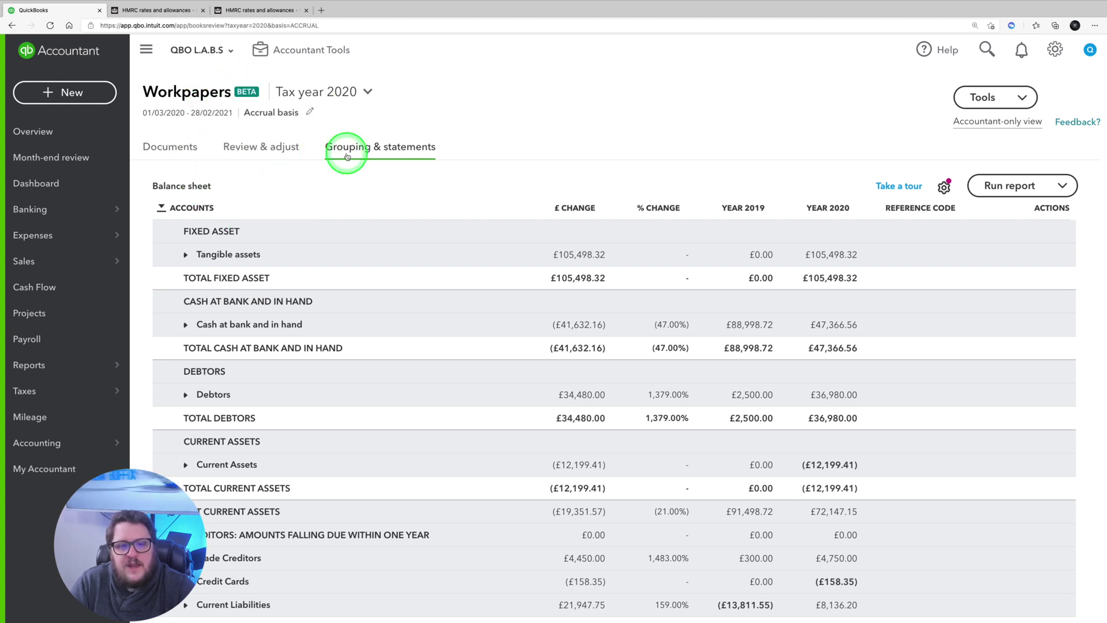
pyautogui.click(384, 148)
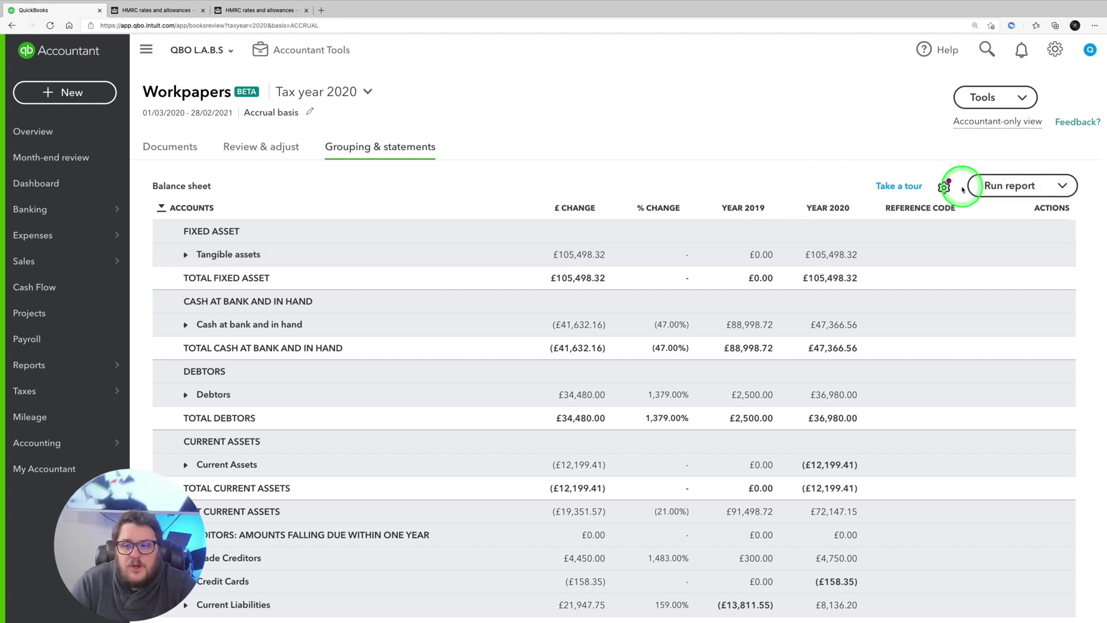
pyautogui.click(946, 188)
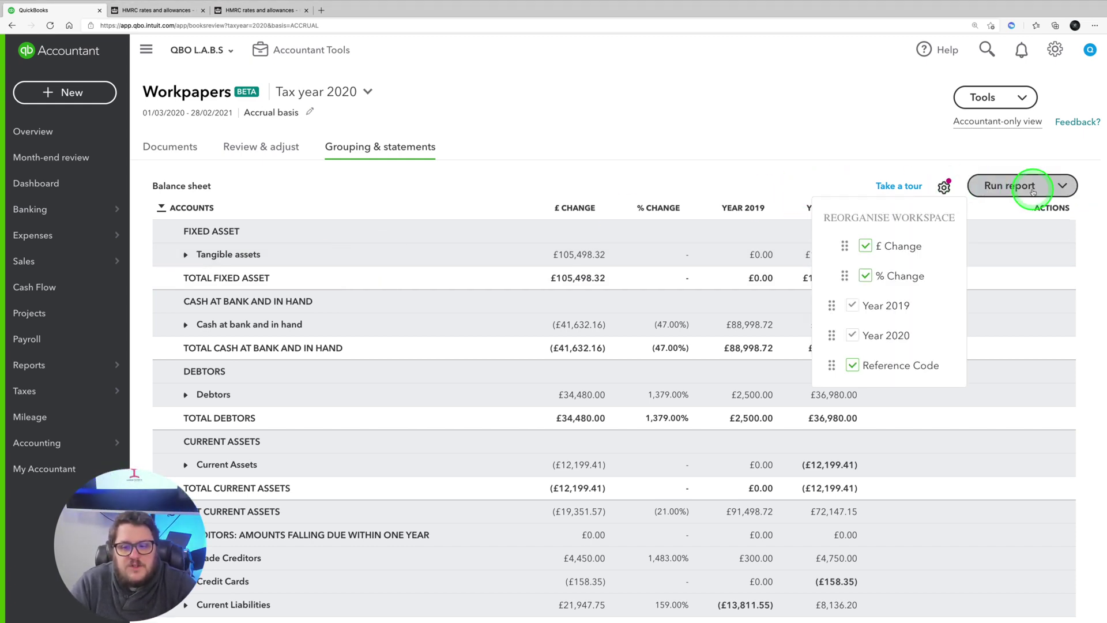
# Inspect the accounts in the Tangible assets group and collapse it, and expand the Cash at bank and in hand group
pyautogui.click(229, 255)
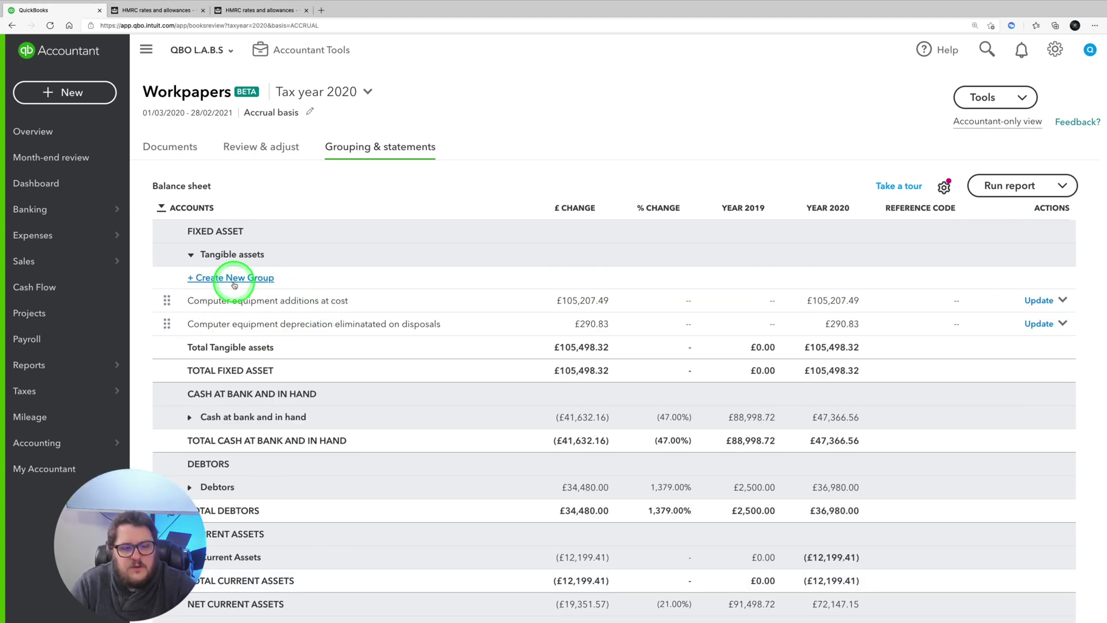
pyautogui.click(190, 254)
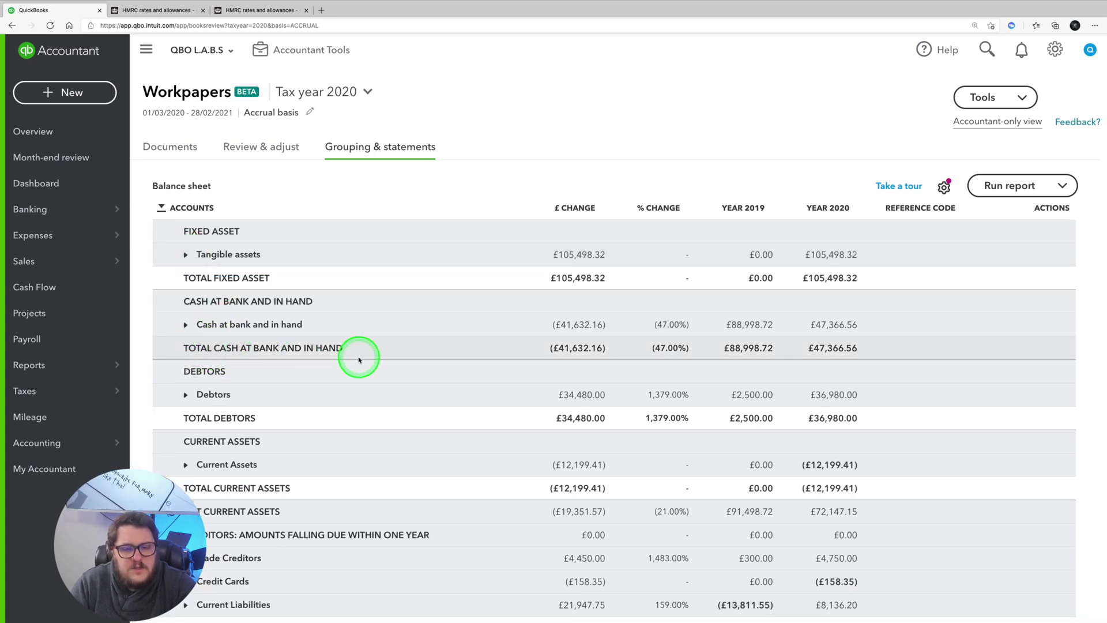
pyautogui.scroll(-1, 356, 358)
pyautogui.click(188, 302)
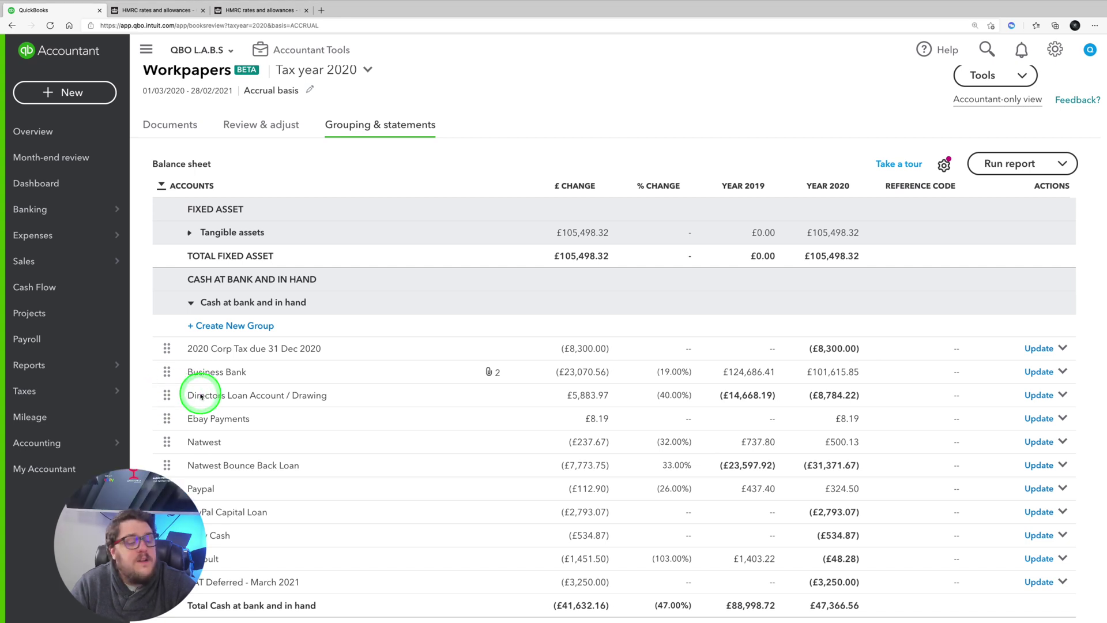
pyautogui.scroll(-3, 258, 395)
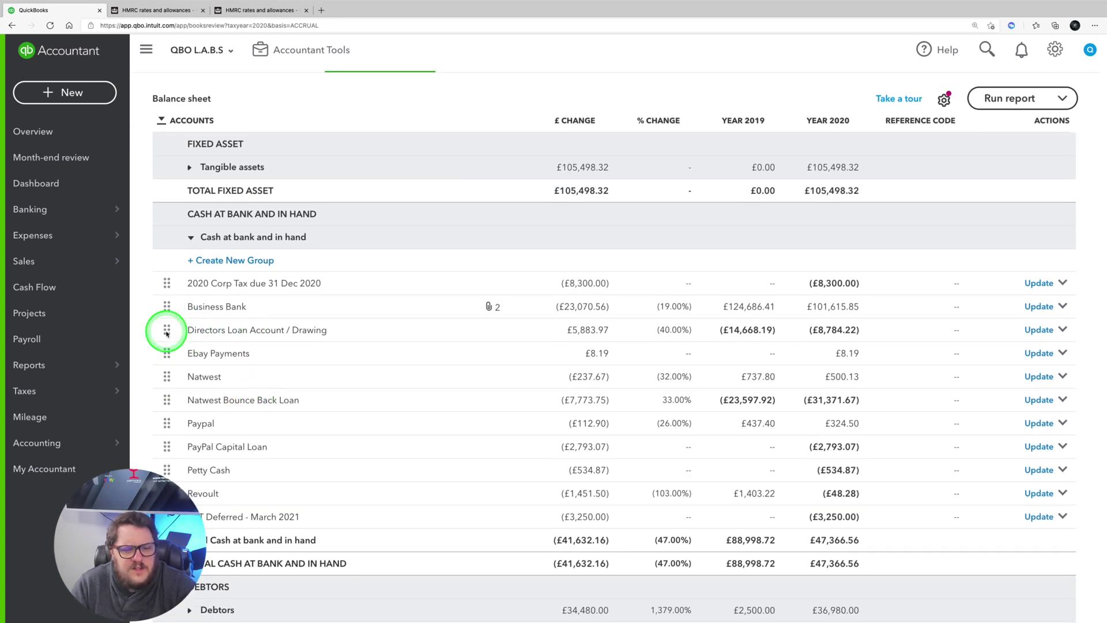
# Move the Directors Loan Account / Drawing account to the end of the Cash at bank and in hand group
pyautogui.moveTo(166, 334)
pyautogui.mouseDown()
pyautogui.moveTo(173, 596)
pyautogui.moveTo(194, 616)
pyautogui.moveTo(203, 483)
pyautogui.moveTo(173, 311)
pyautogui.moveTo(170, 327)
pyautogui.mouseUp()
pyautogui.scroll(-5, 297, 334)
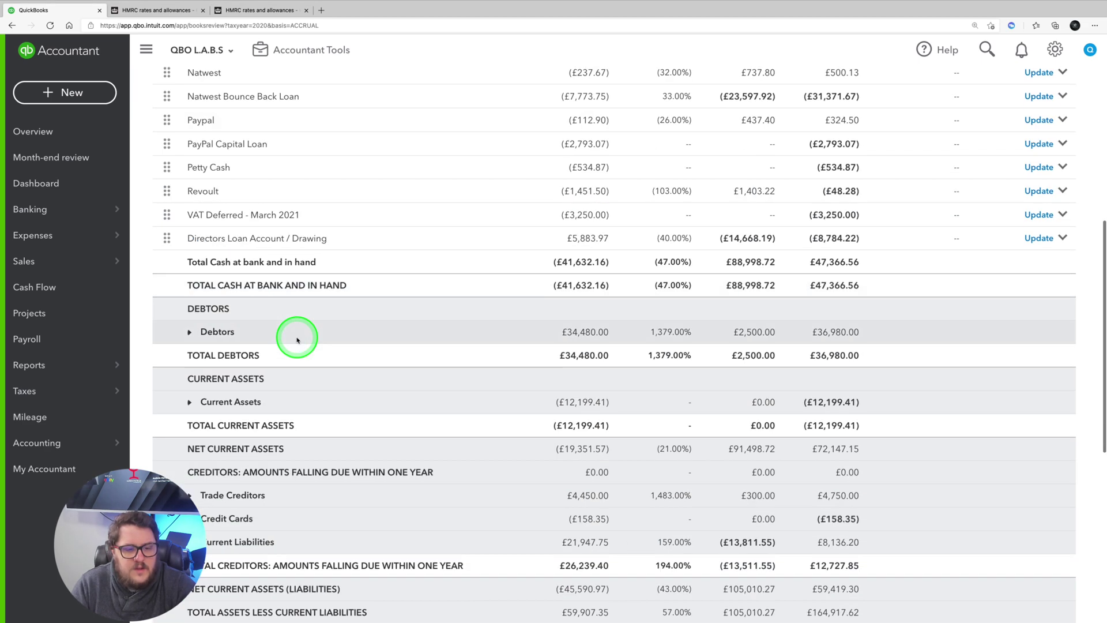
pyautogui.scroll(2, 297, 335)
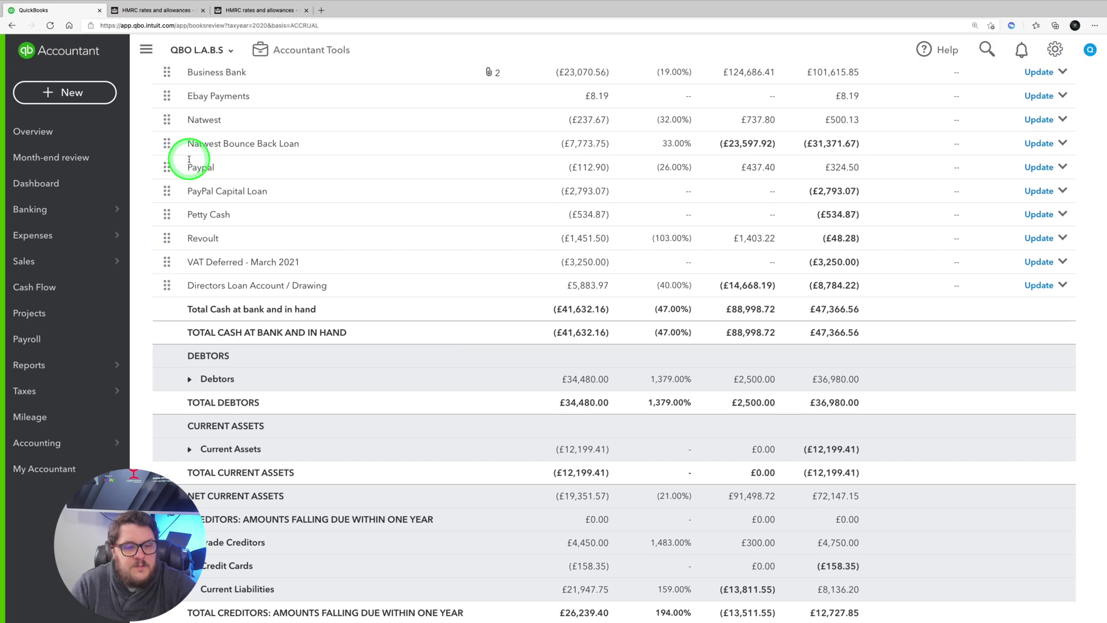
# Try to move the Directors Loan Account / Drawing account into Current Liabilities, expanding that group to target its Directors Loan subgroup
pyautogui.scroll(1, 167, 338)
pyautogui.moveTo(167, 308); pyautogui.dragTo(219, 613)
pyautogui.scroll(-4, 261, 531)
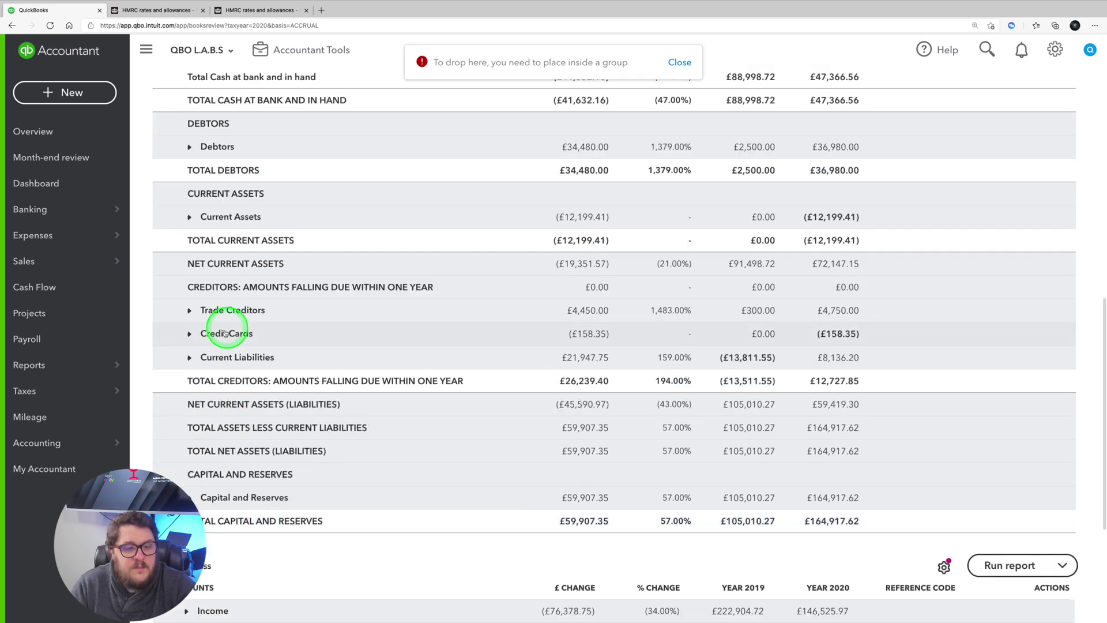
pyautogui.click(189, 358)
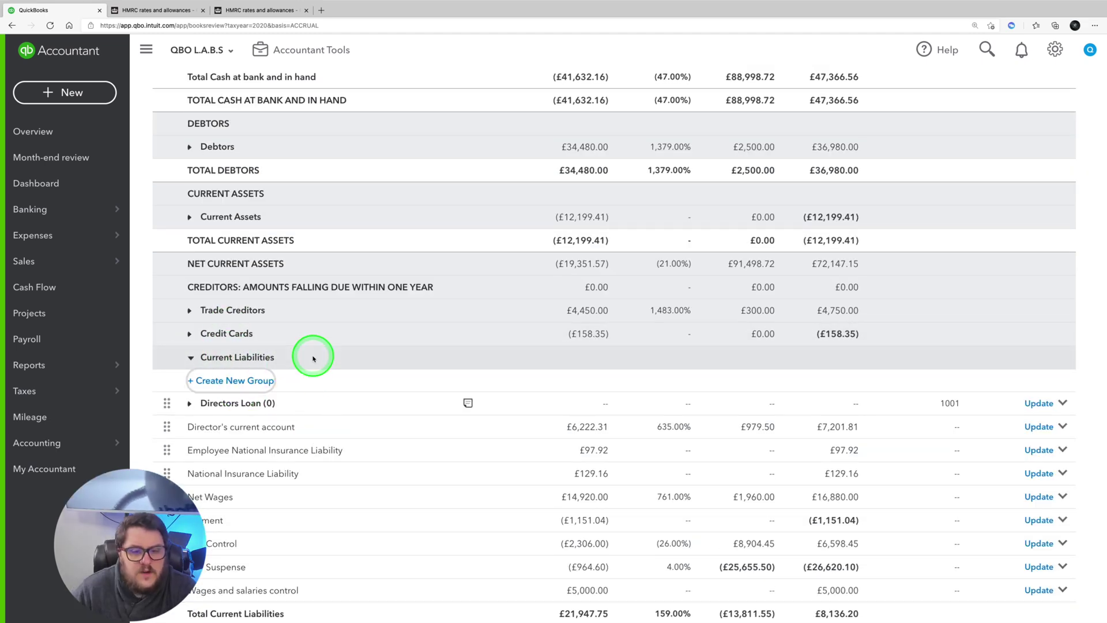
pyautogui.scroll(3, 312, 354)
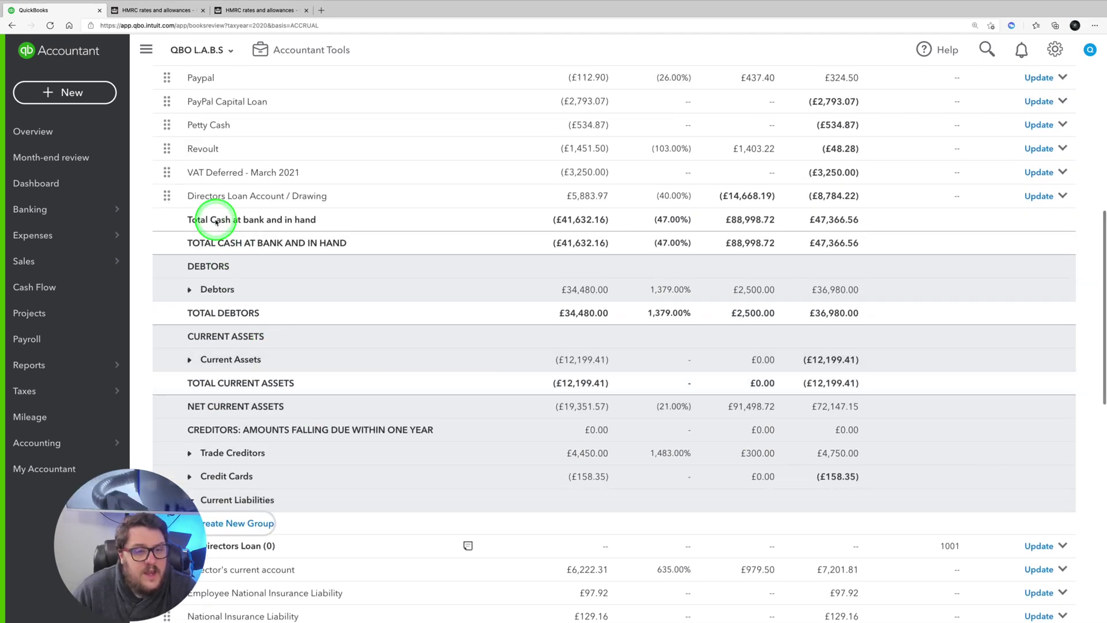
pyautogui.moveTo(166, 194)
pyautogui.mouseDown()
pyautogui.moveTo(302, 563)
pyautogui.moveTo(235, 550)
pyautogui.mouseUp()
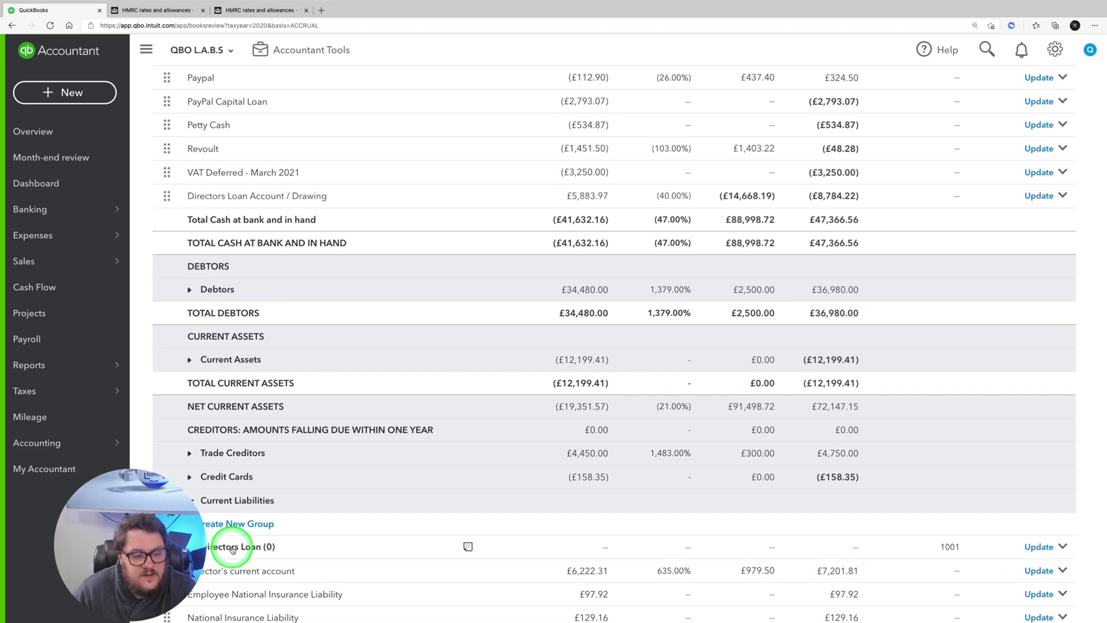
# Export the Grouping & statements balance sheet as an Excel report
pyautogui.click(1024, 216)
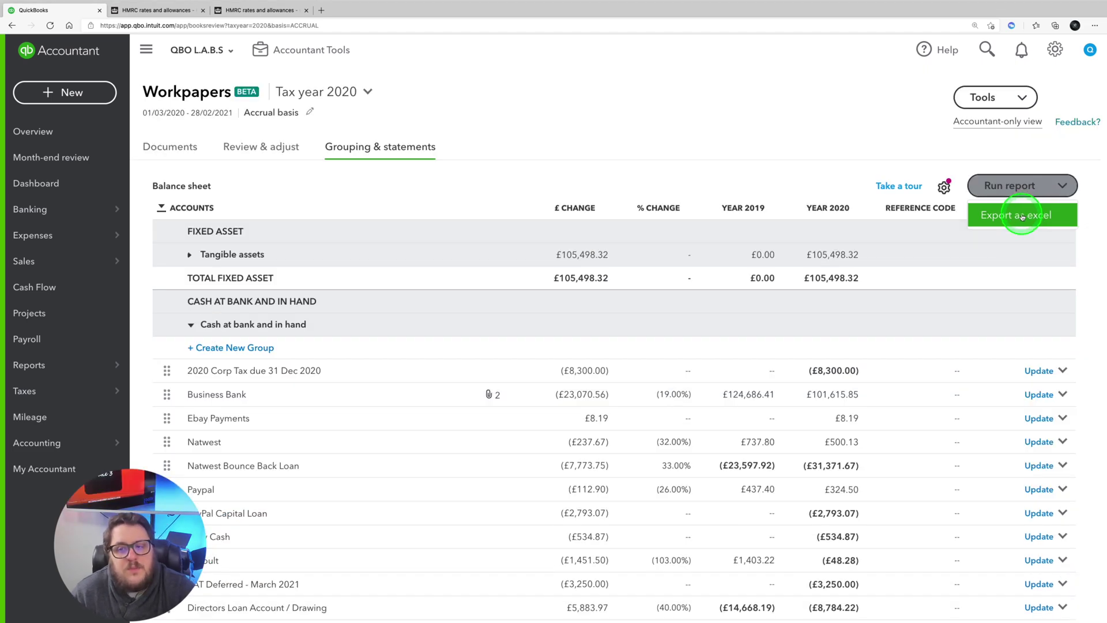
pyautogui.scroll(-7, 690, 366)
pyautogui.scroll(7, 690, 369)
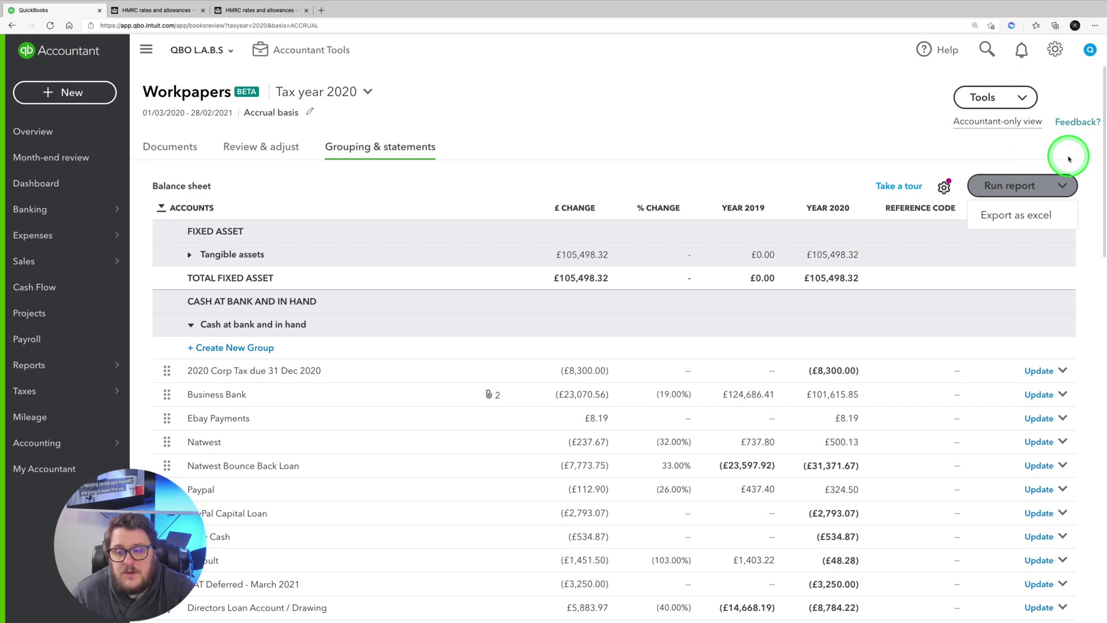
pyautogui.click(1003, 215)
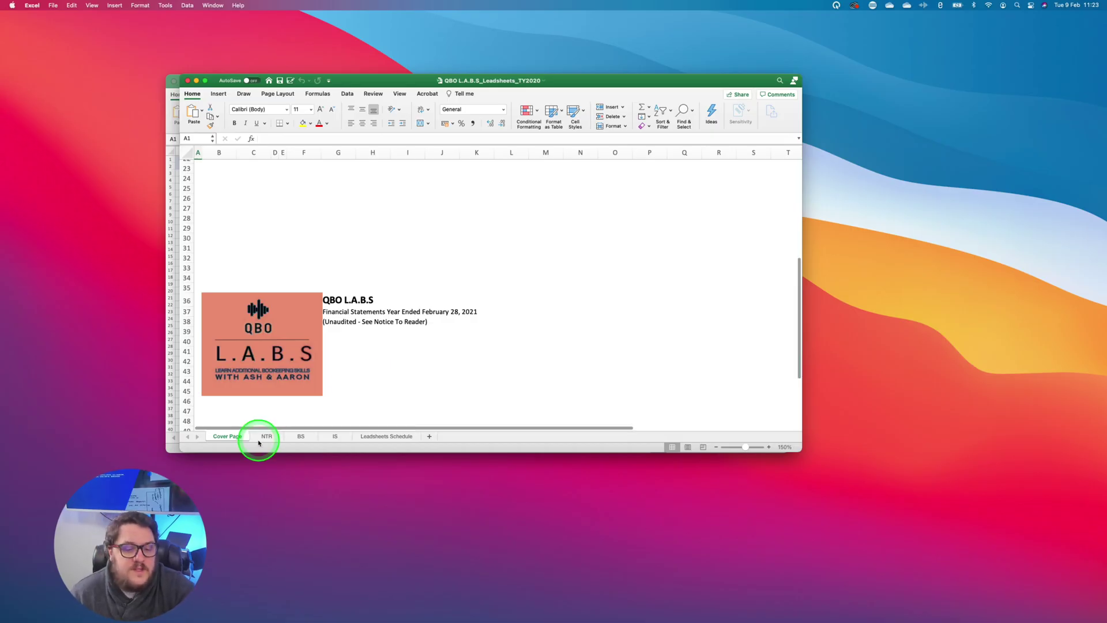
# Examine the NTR, BS and IS sheets of the exported leadsheets workbook
pyautogui.click(264, 436)
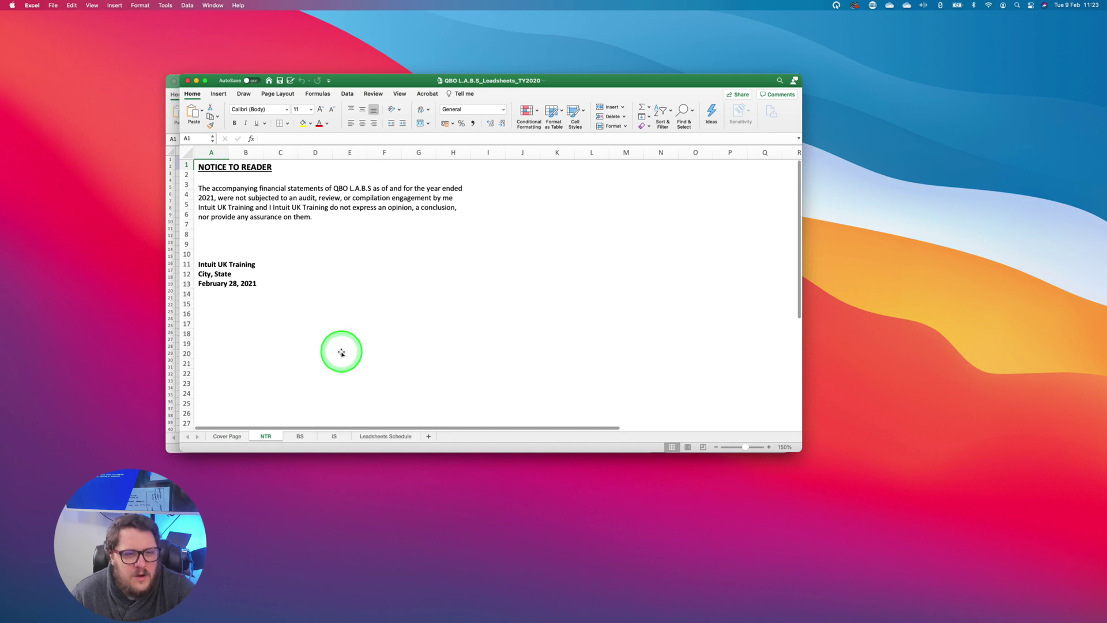
pyautogui.click(297, 436)
pyautogui.scroll(-10, 354, 345)
pyautogui.scroll(10, 353, 343)
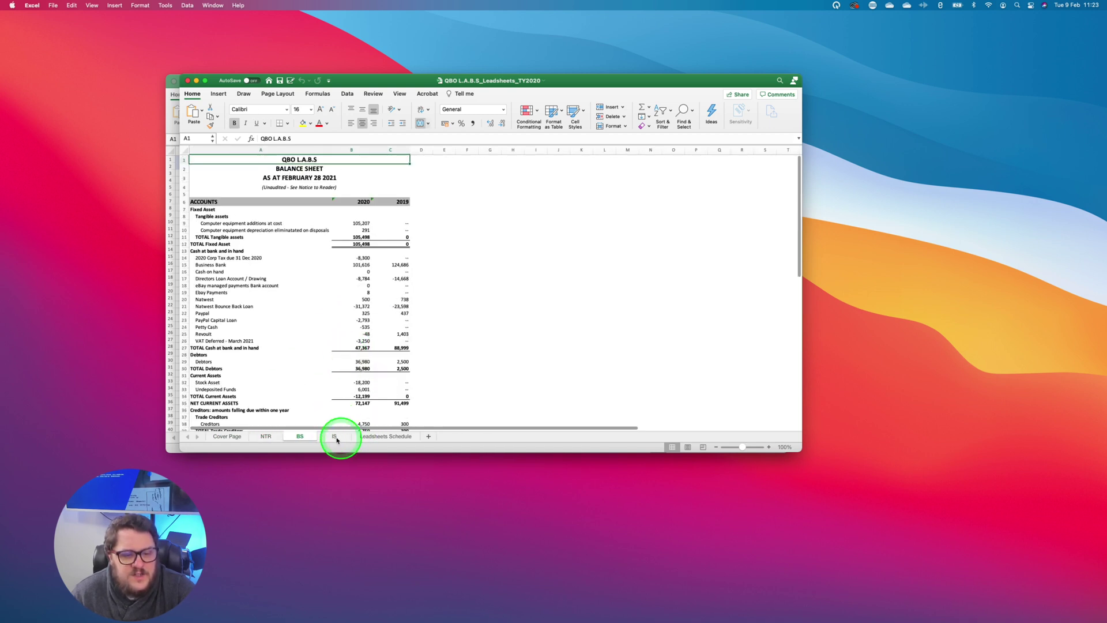
pyautogui.moveTo(352, 440); pyautogui.dragTo(325, 438)
pyautogui.scroll(-8, 279, 317)
pyautogui.scroll(8, 280, 314)
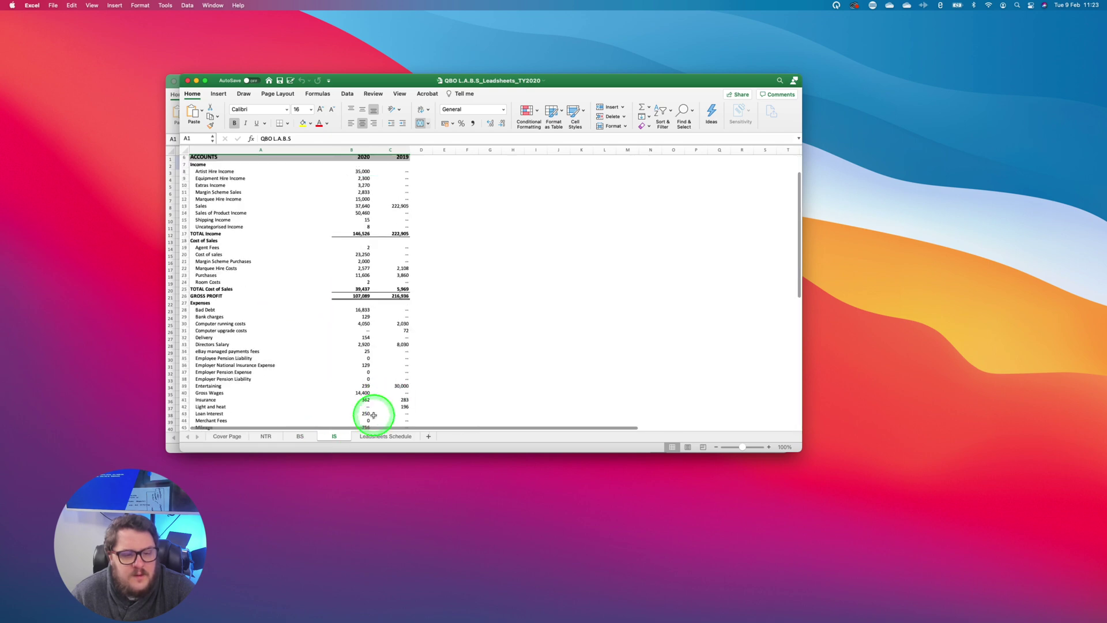
# Look through the Leadsheets Schedule sheet of the exported workbook from start to end
pyautogui.click(371, 436)
pyautogui.scroll(-8, 337, 327)
pyautogui.scroll(8, 337, 328)
pyautogui.scroll(-20, 337, 327)
pyautogui.scroll(20, 337, 327)
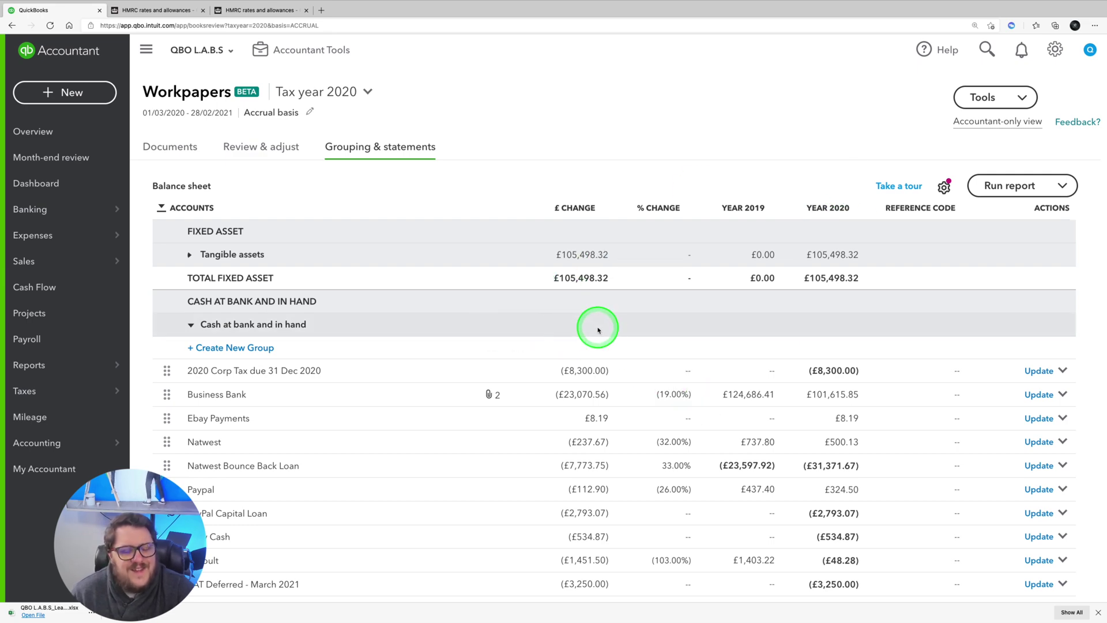
# Return to Grouping & statements in QuickBooks and download the tax year 2020 workpapers as a zip file
pyautogui.scroll(-12, 701, 369)
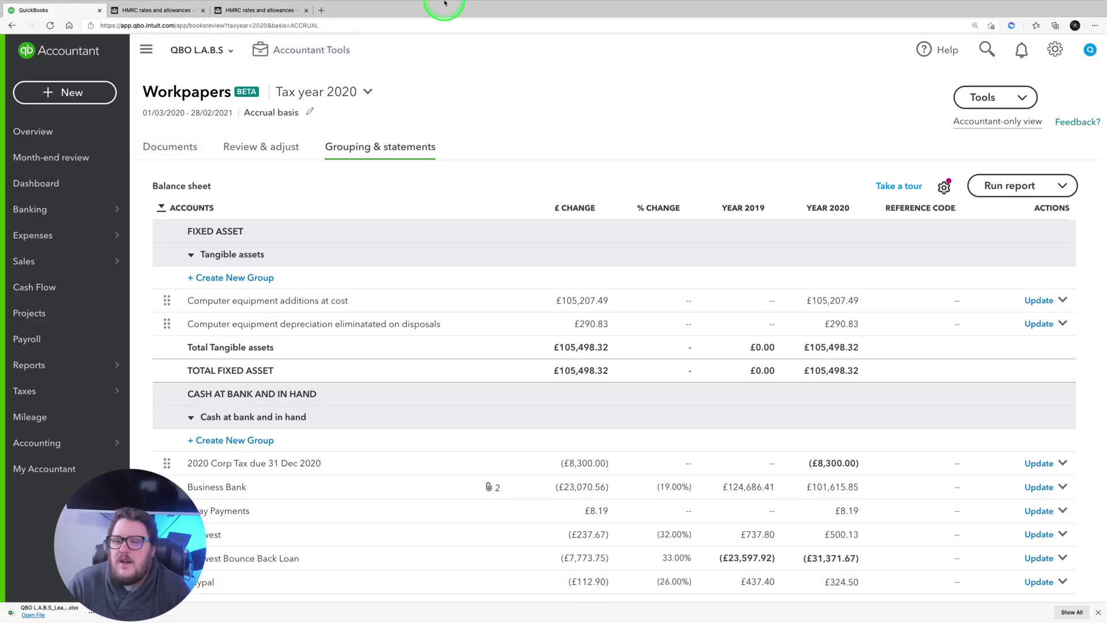
pyautogui.click(1010, 95)
pyautogui.click(912, 118)
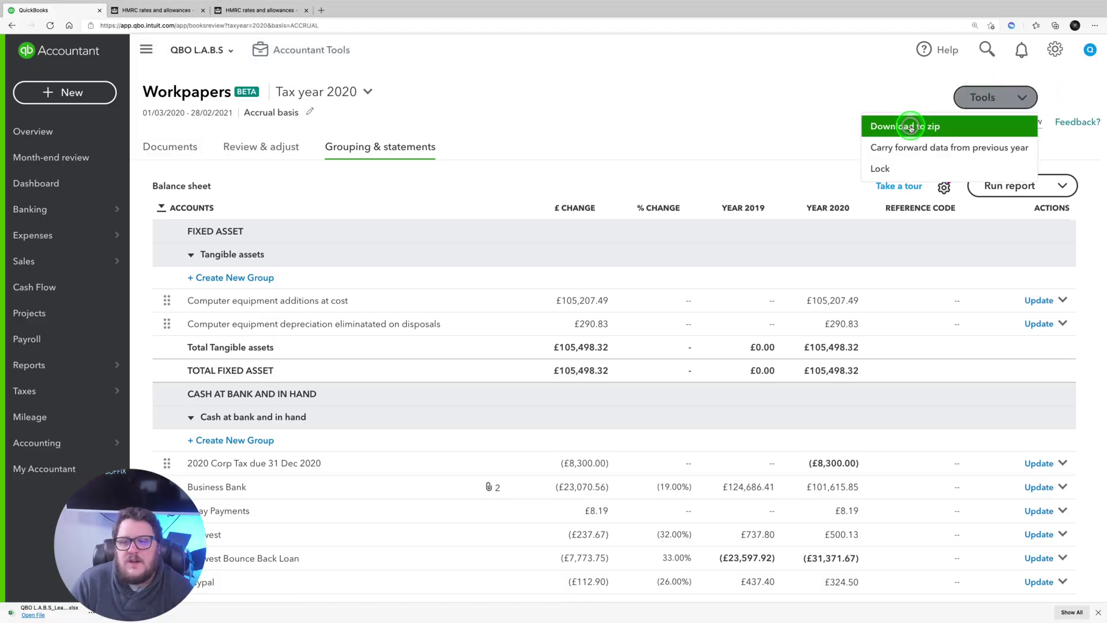
# Switch to Downloads in Finder, open the QBO L.A.B.S_2020 folder and check its Account Attachments folder
pyautogui.click(396, 150)
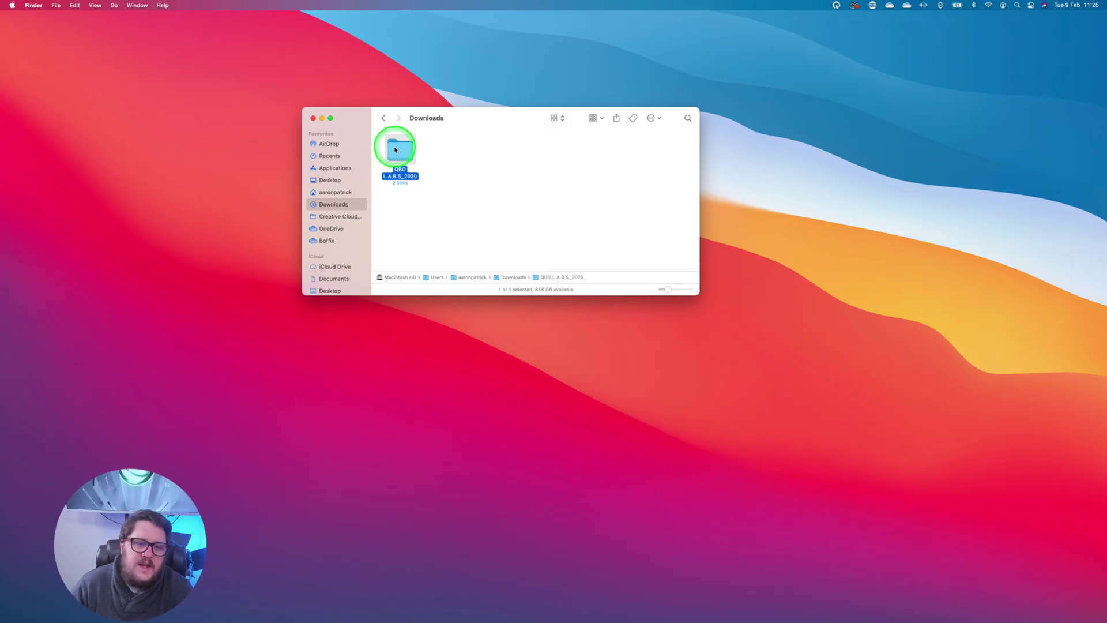
pyautogui.doubleClick(399, 152)
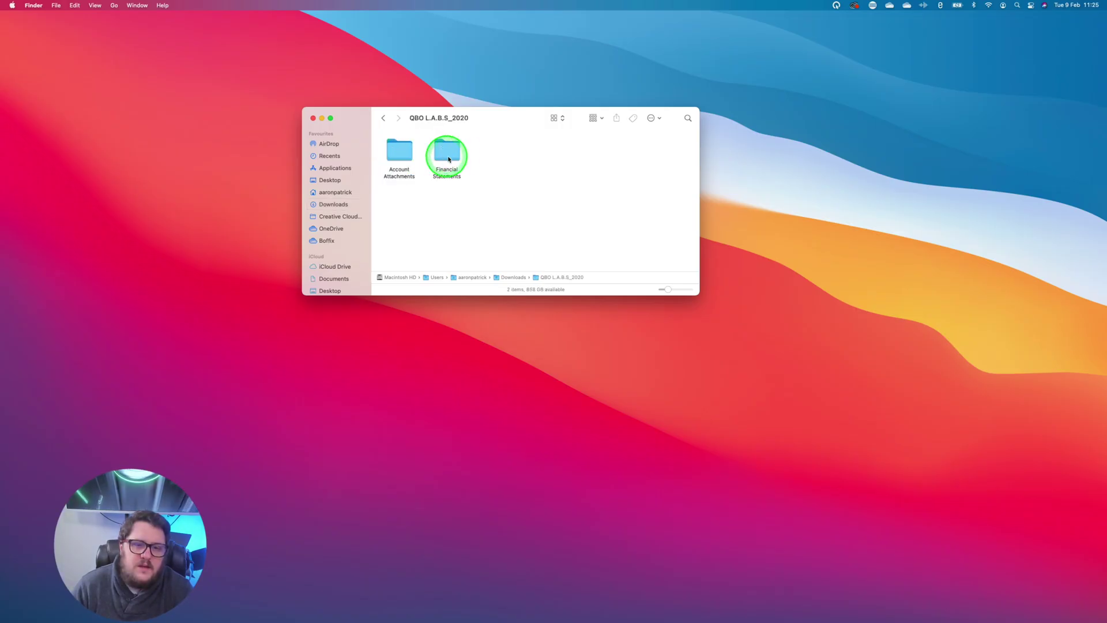
pyautogui.doubleClick(404, 153)
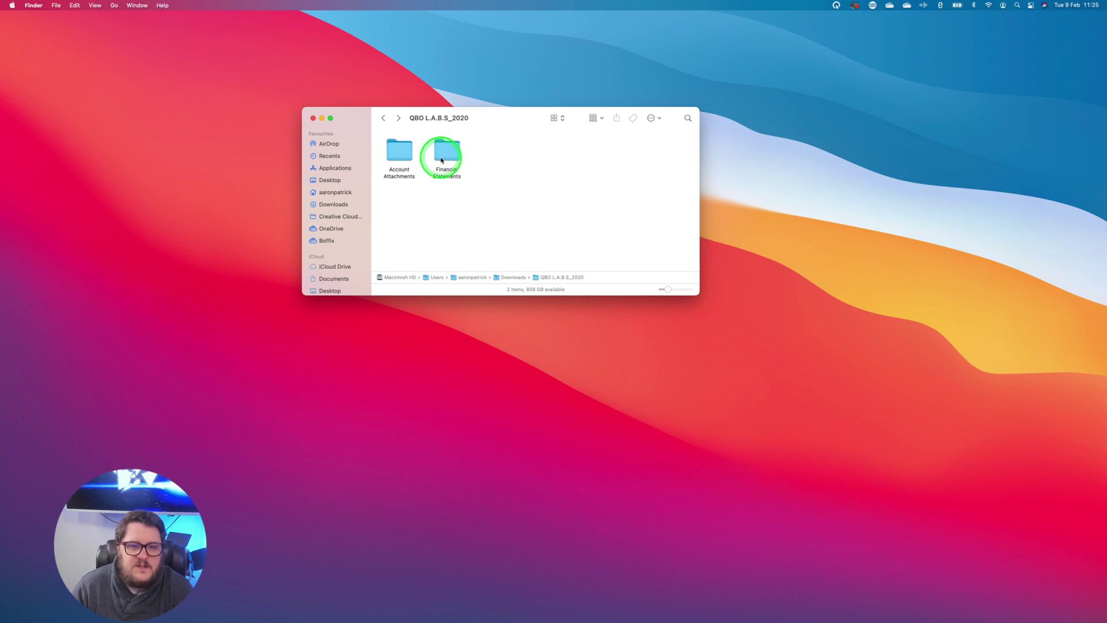